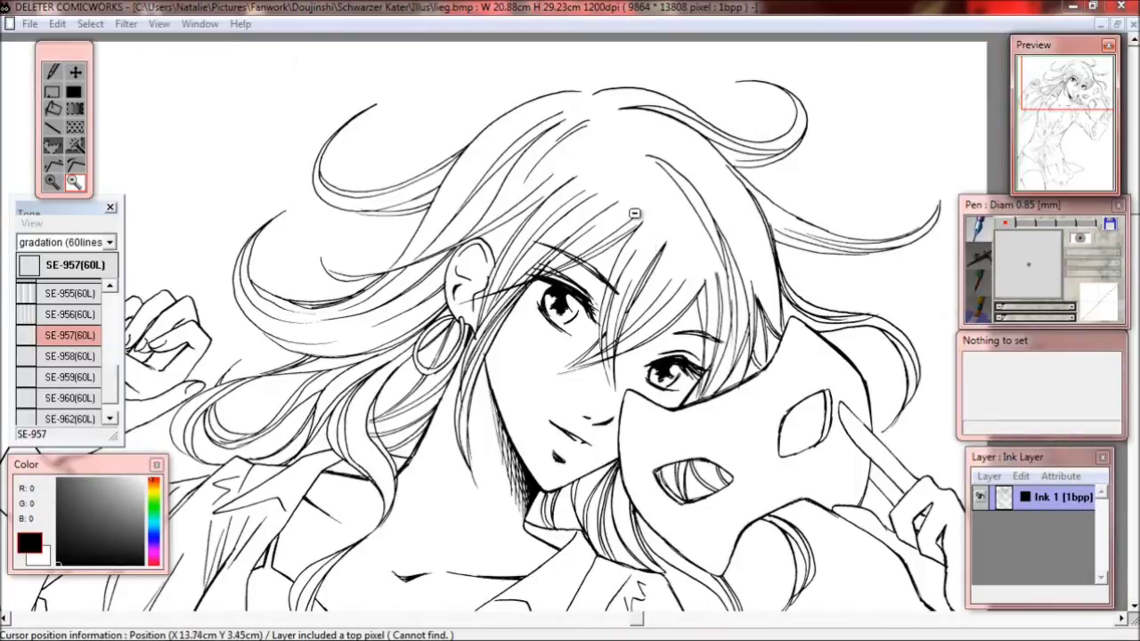
- Add a new ink layer above the line art layer
click(53, 150)
drag(674, 315, 640, 322)
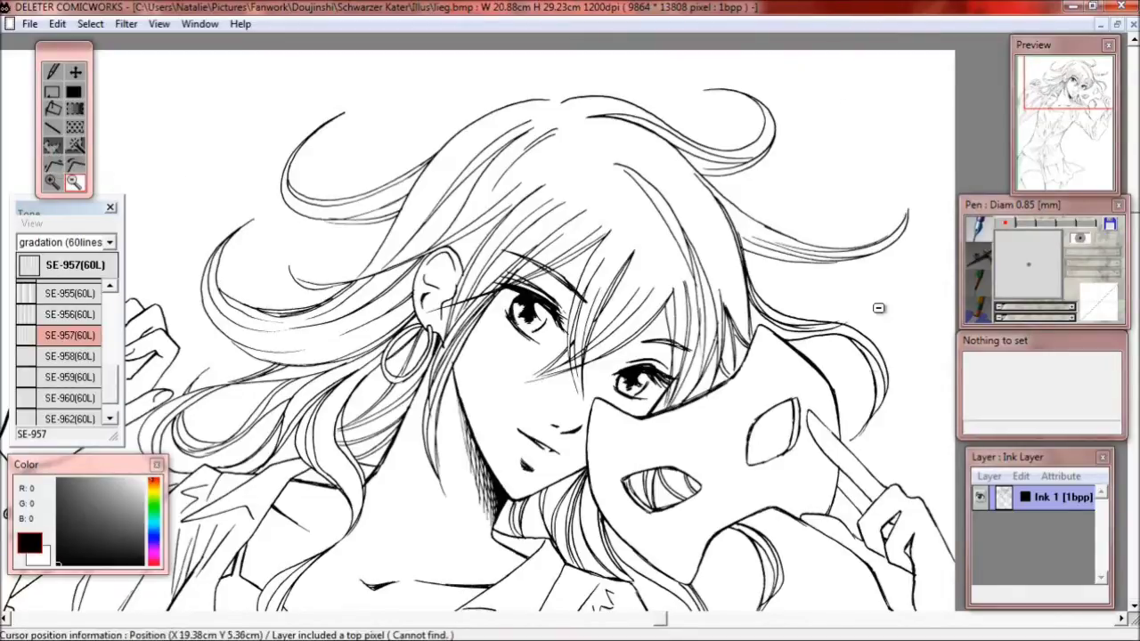
click(988, 477)
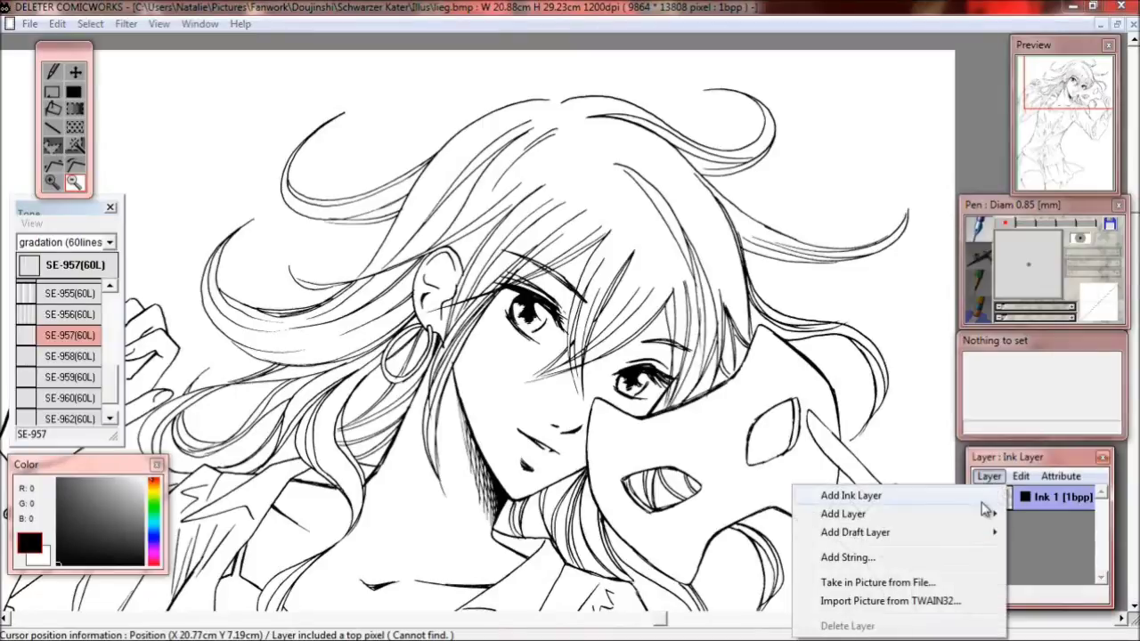
click(982, 497)
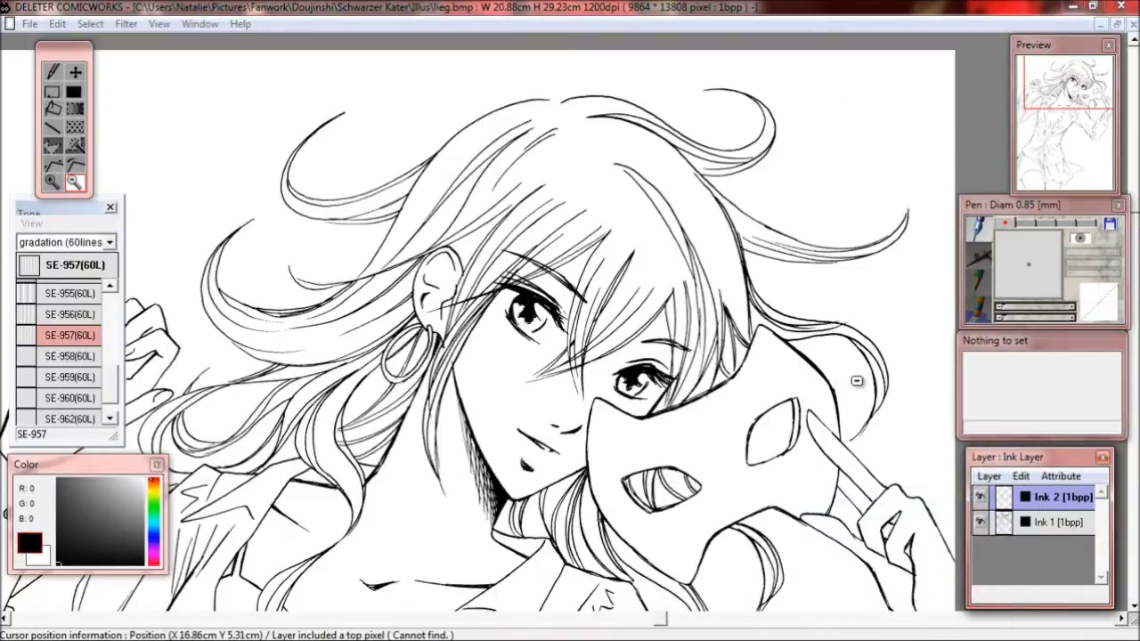
- Outline the fringe strands between the eyes with a polygon selection, following their tips and outer edges
click(52, 145)
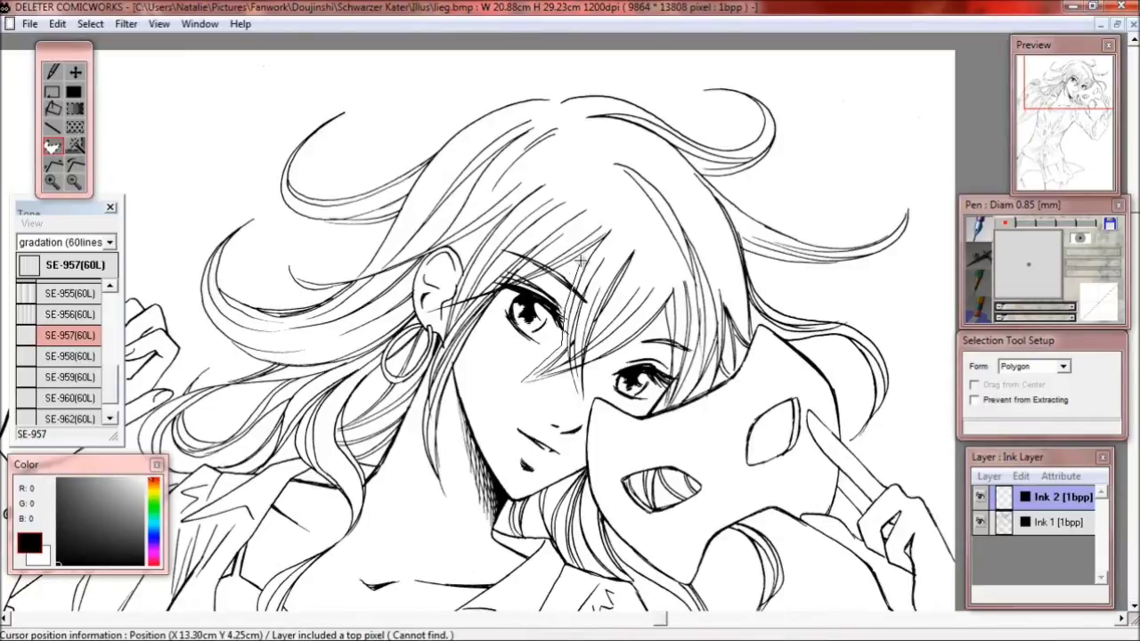
click(660, 248)
click(681, 287)
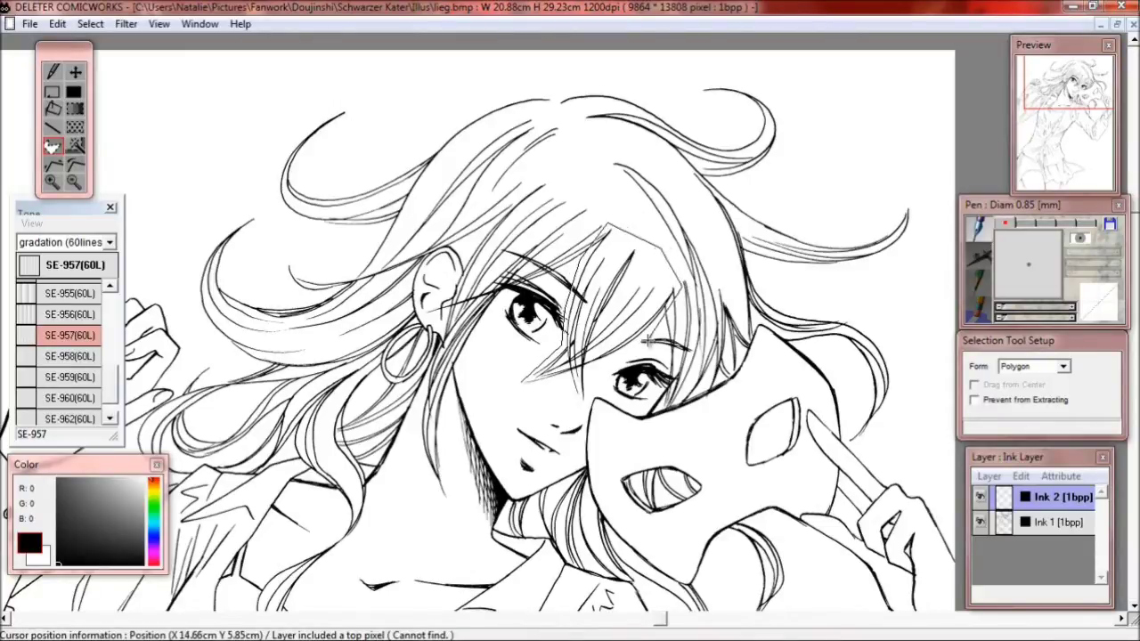
click(648, 340)
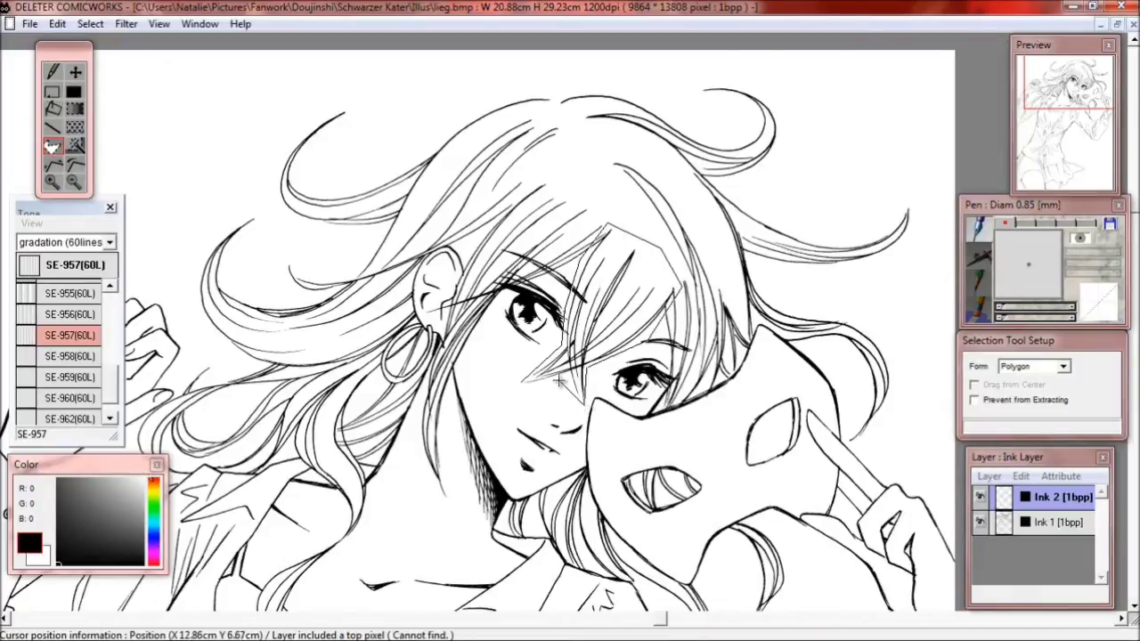
click(566, 379)
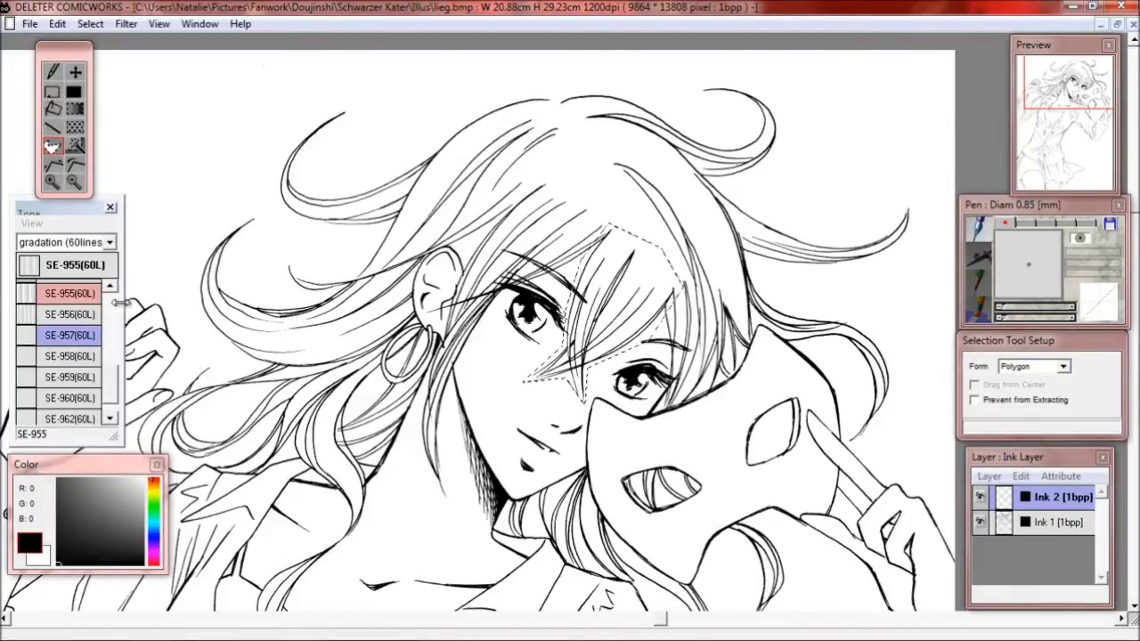
- Start attaching the SE-957(60L) gradation tone to the fringe selection and preview it both clipped to the selection and across the page
click(69, 335)
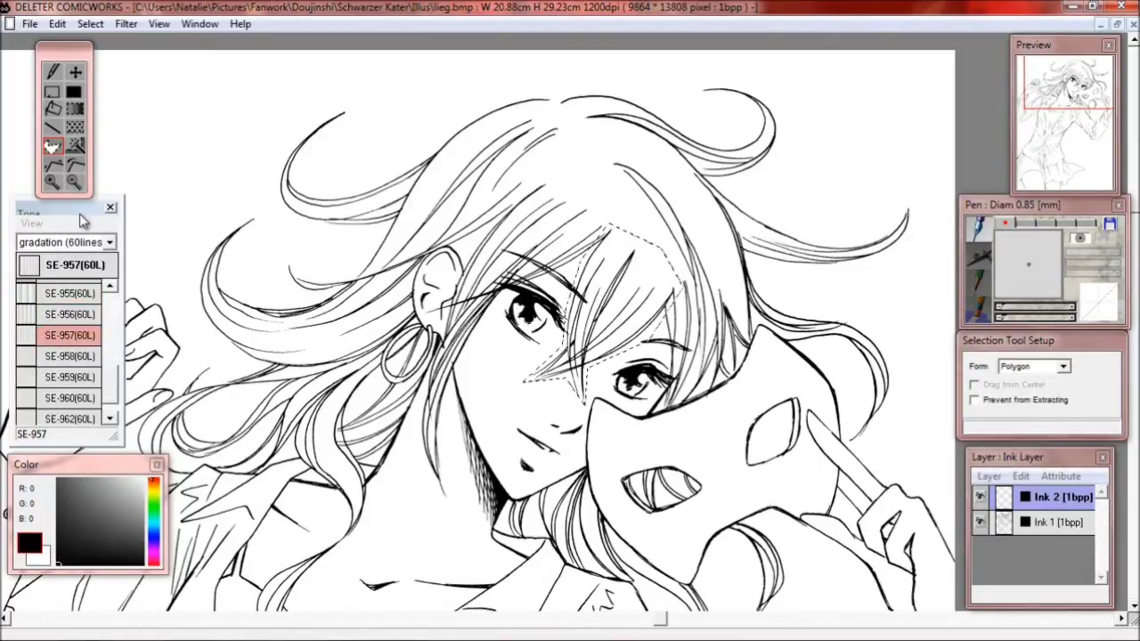
click(89, 295)
click(90, 334)
double_click(71, 336)
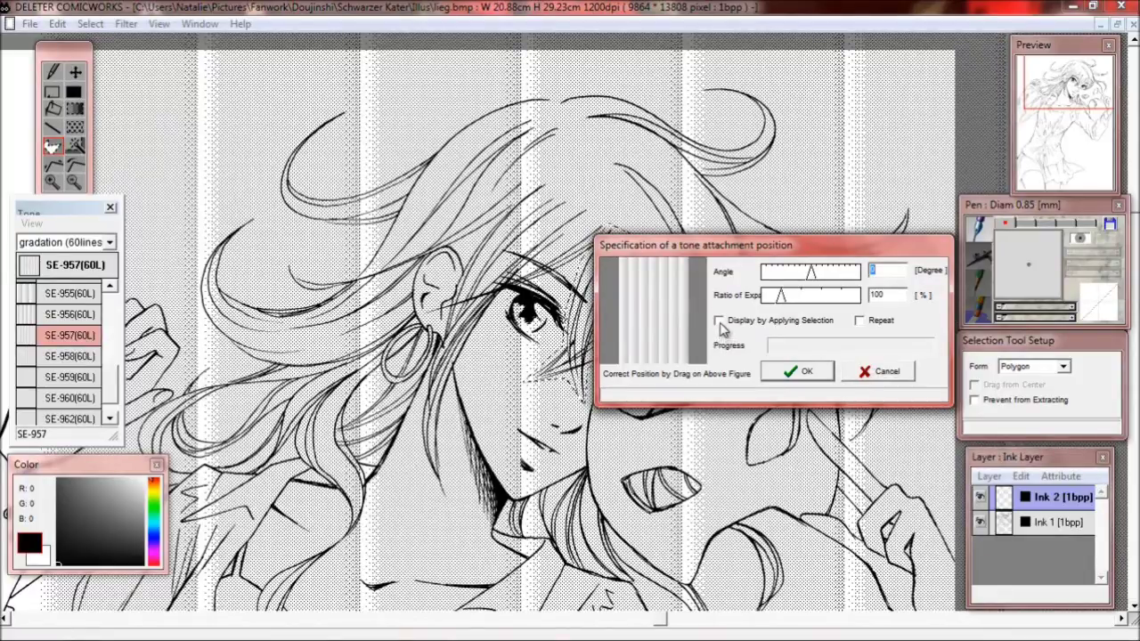
click(720, 323)
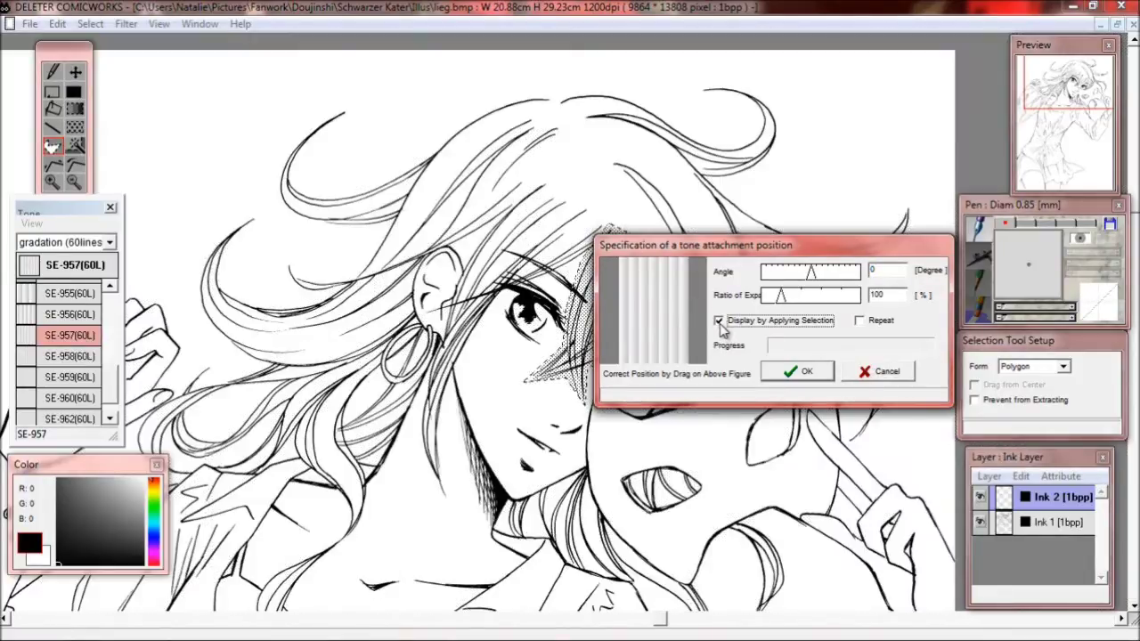
drag(746, 253, 941, 280)
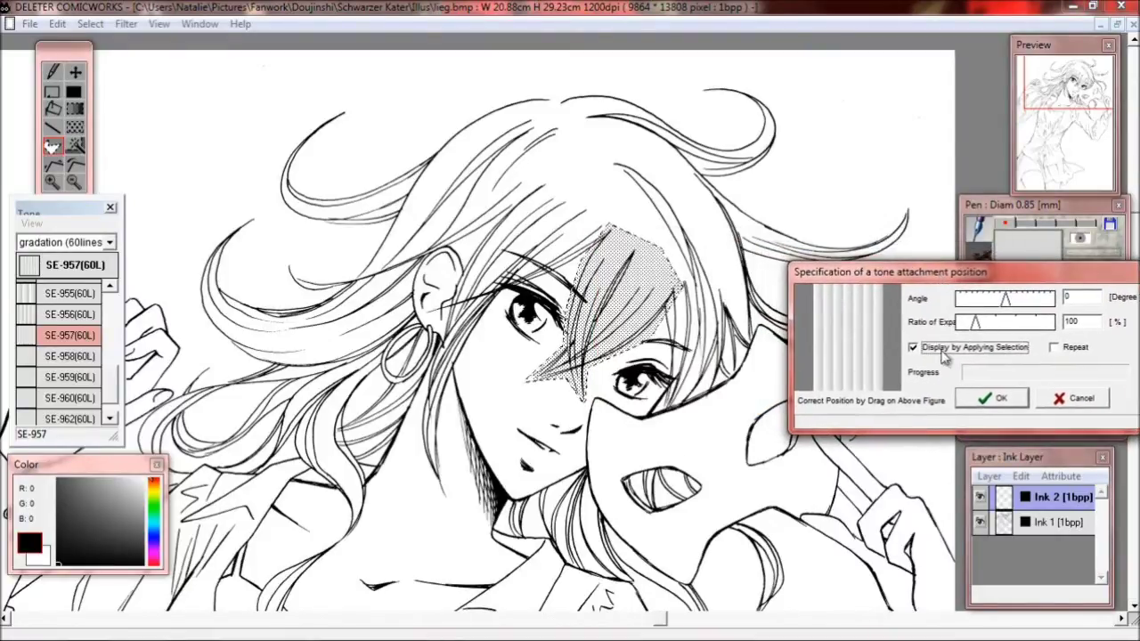
click(914, 348)
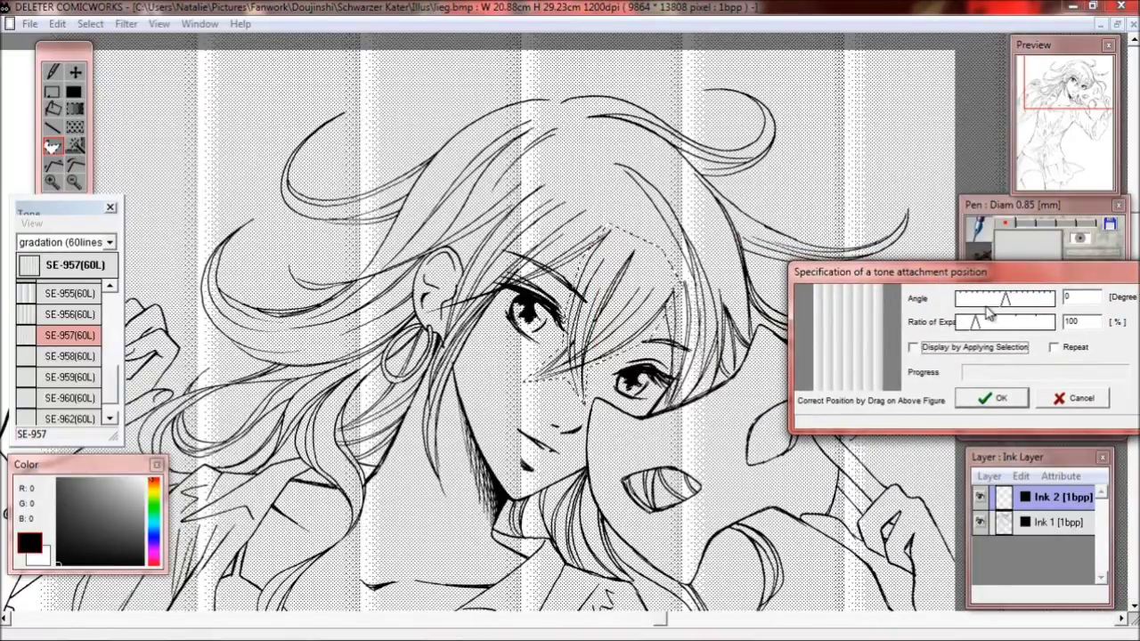
- Rotate the tone to 111 degrees, shift its gradient so it darkens toward the fringe tips, and apply it to the selection
drag(1011, 299, 1035, 303)
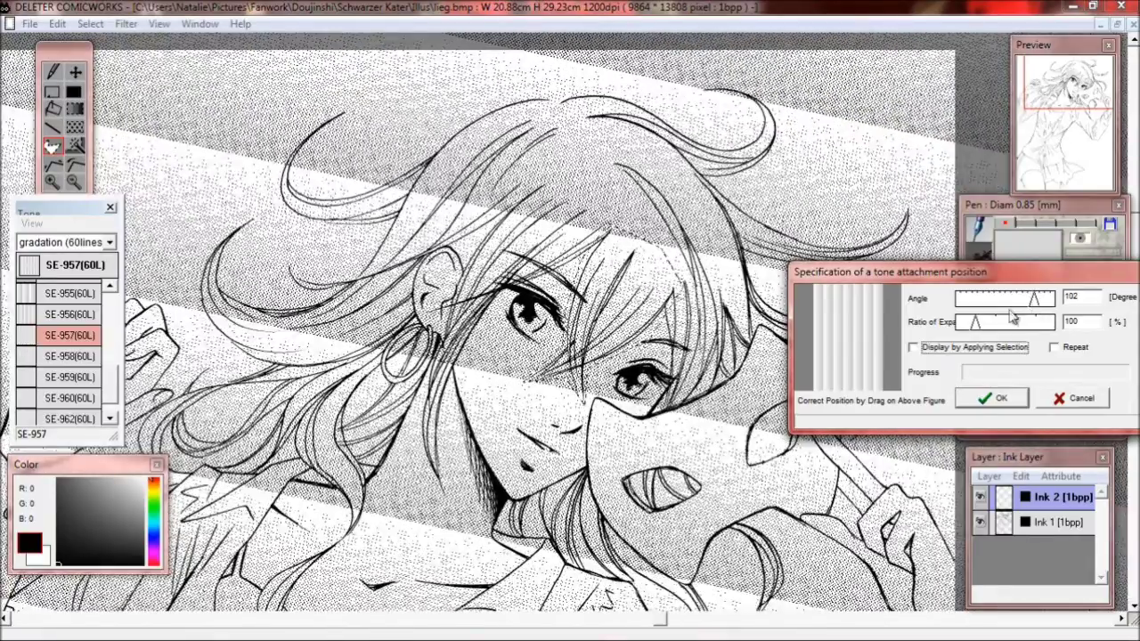
drag(873, 314, 846, 401)
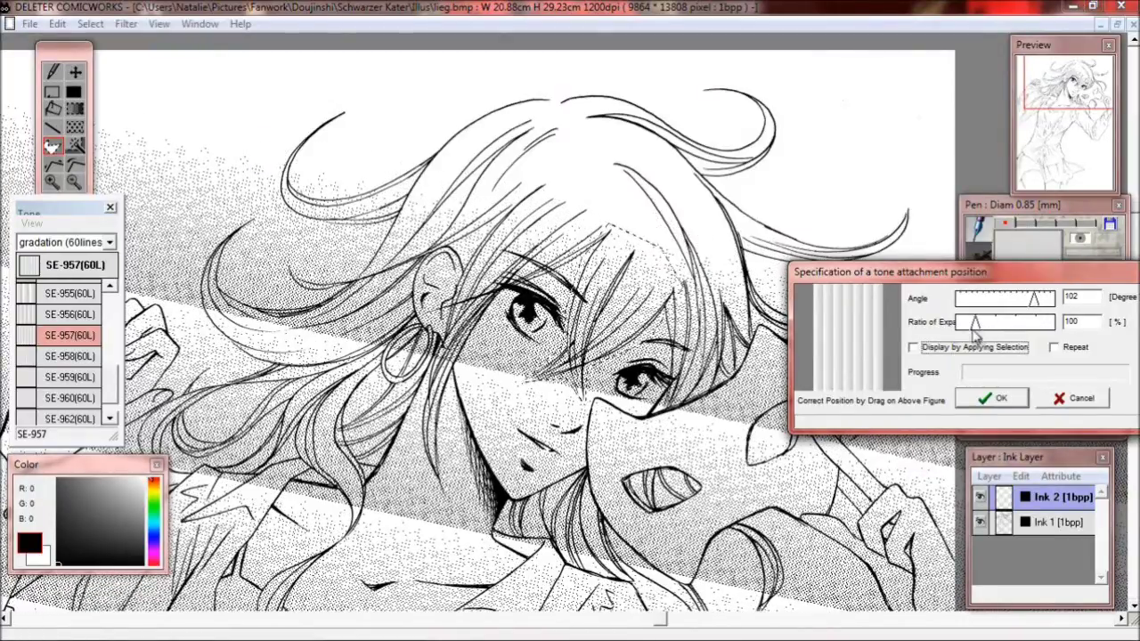
mouse_move(878, 332)
mouse_down()
mouse_move(873, 344)
mouse_move(873, 334)
mouse_up()
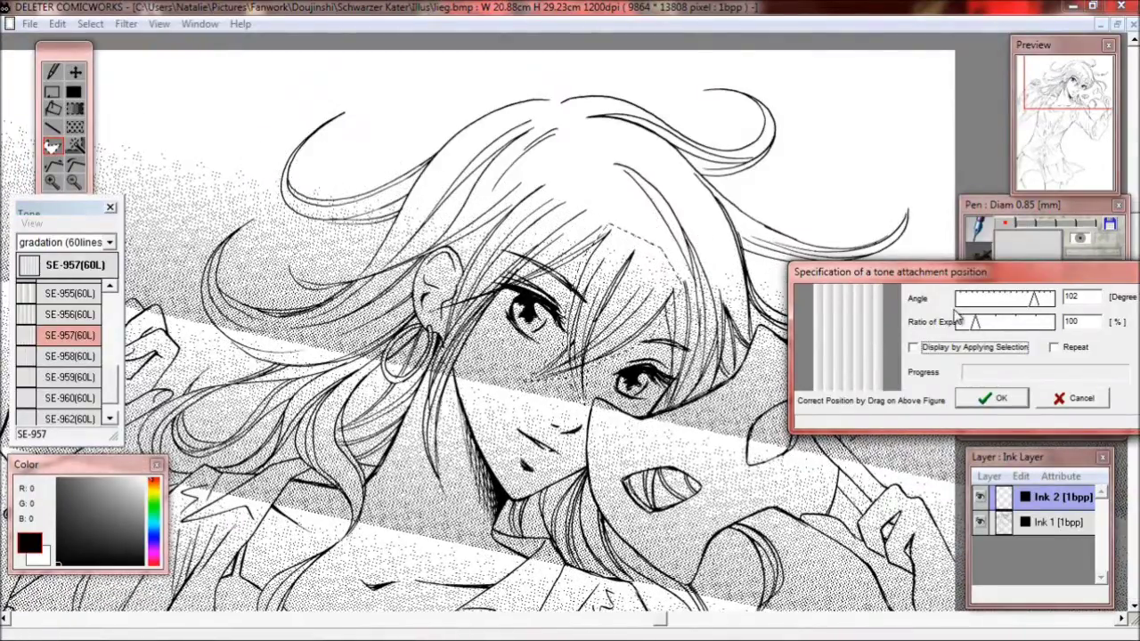
drag(1036, 301, 1039, 303)
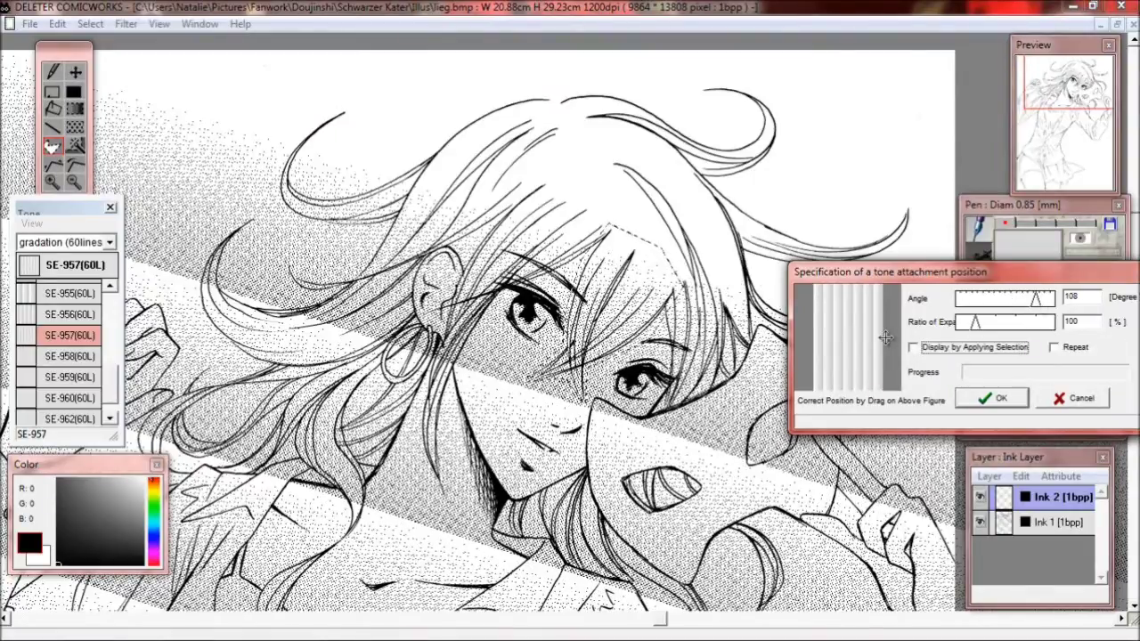
drag(886, 336, 878, 344)
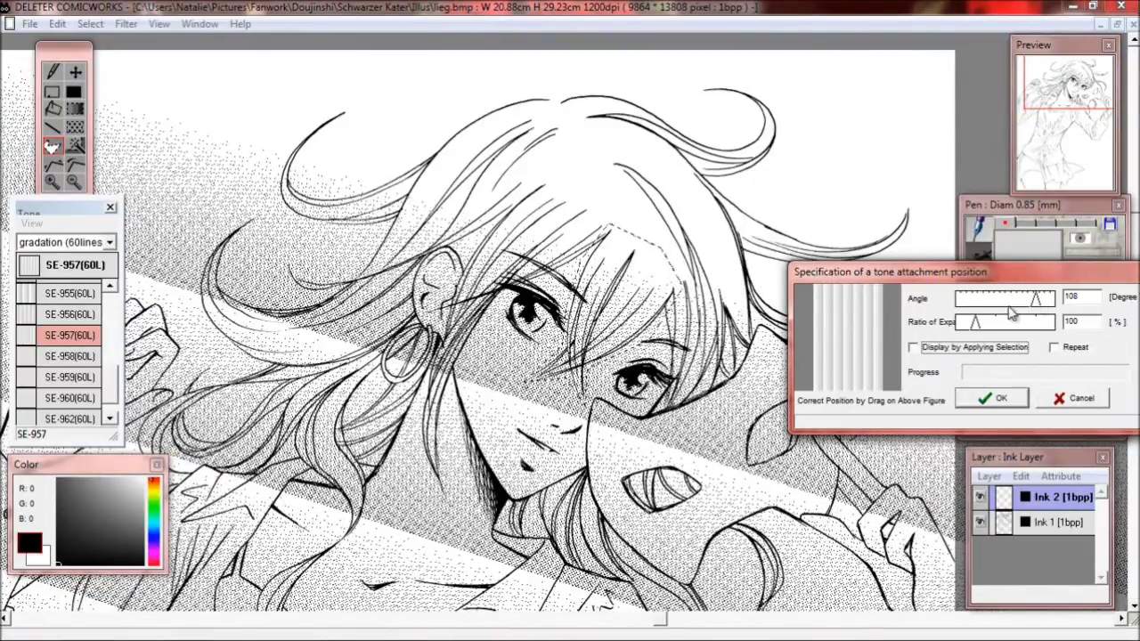
drag(1039, 303, 1035, 299)
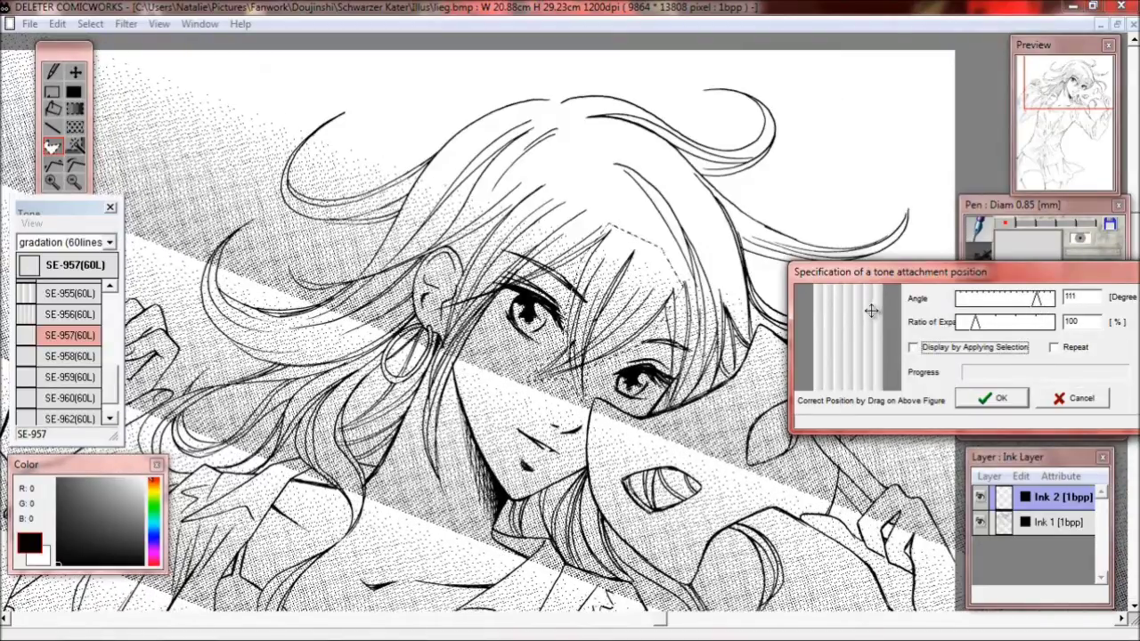
click(984, 401)
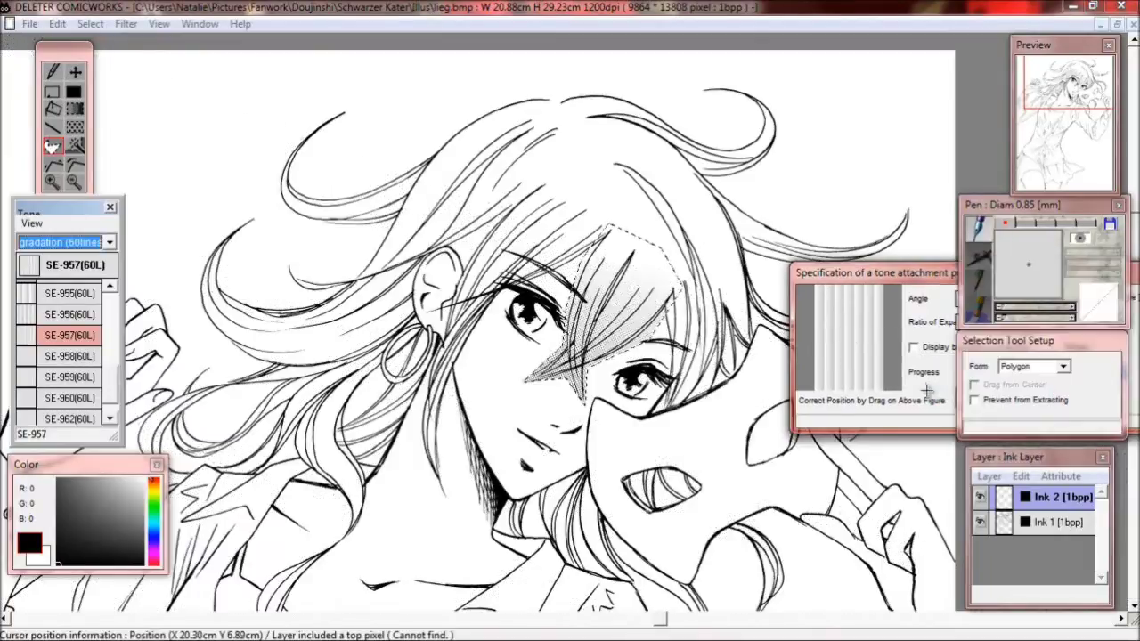
- Set up a white pen with a 1.86 mm diameter and try it on the tone at the fringe's upper edge
click(52, 180)
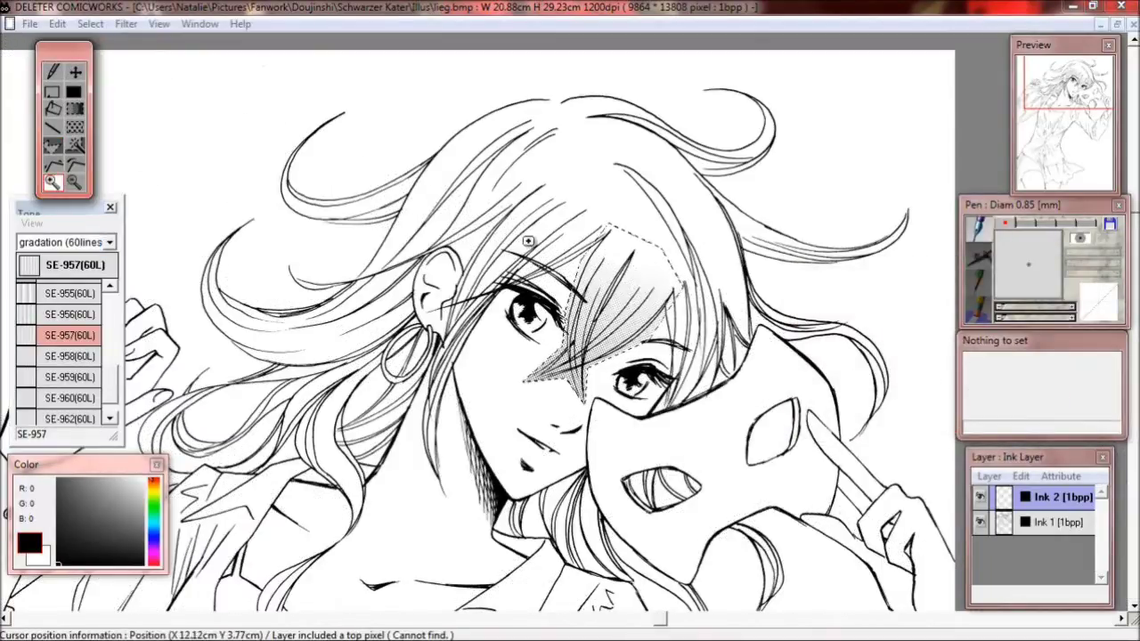
click(534, 248)
click(795, 506)
drag(674, 432, 659, 319)
scroll(659, 319, up, 1)
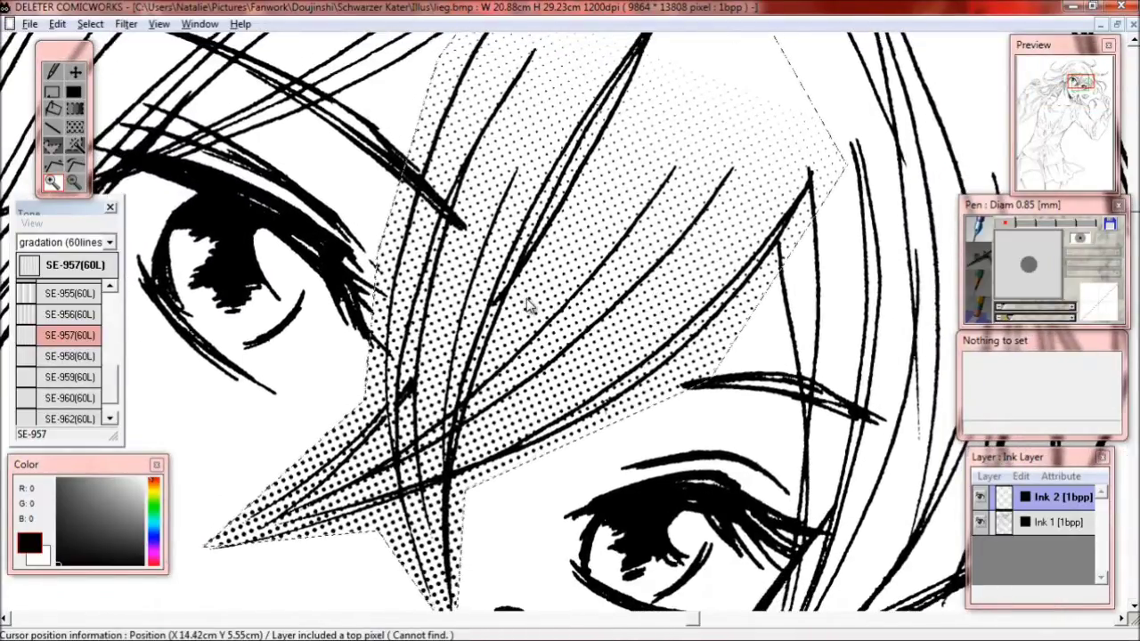
click(75, 182)
click(654, 369)
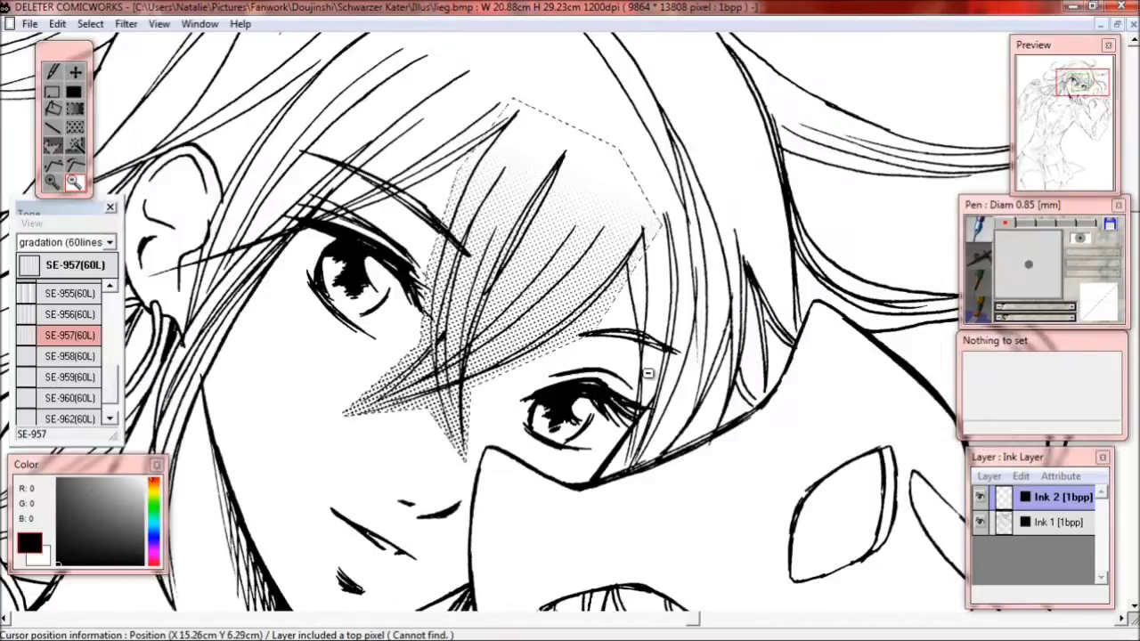
click(52, 72)
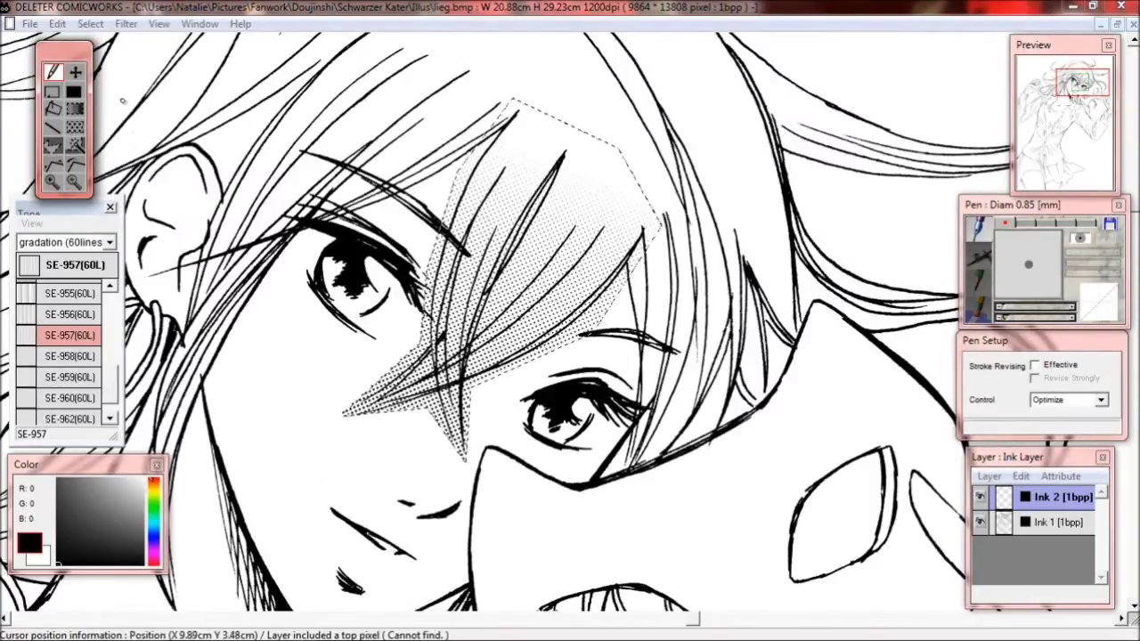
click(55, 557)
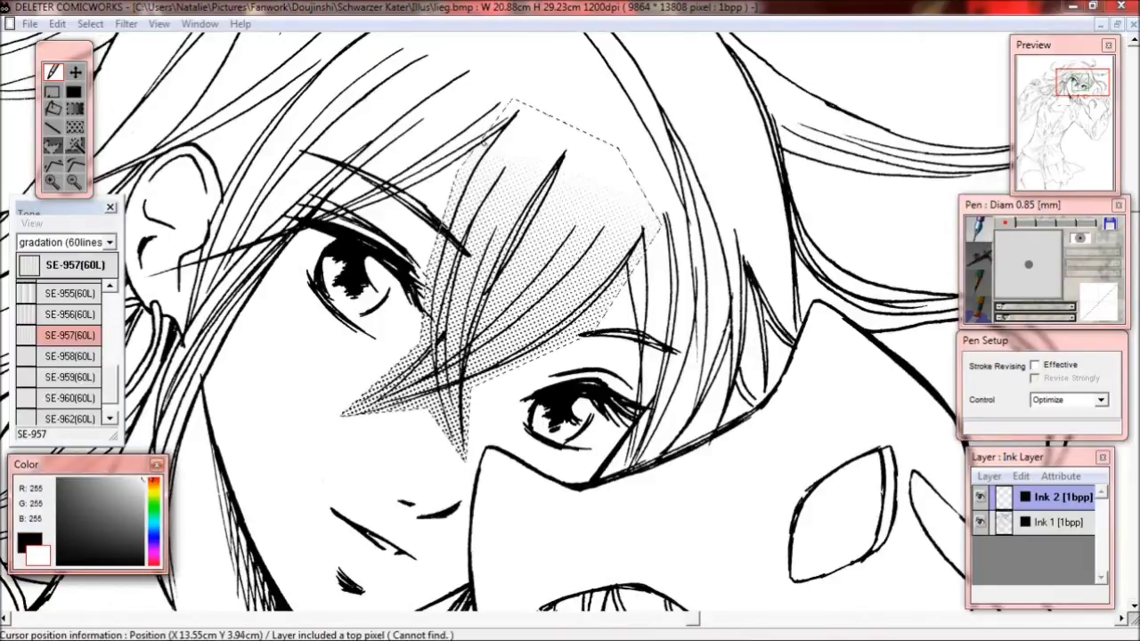
drag(485, 142, 477, 157)
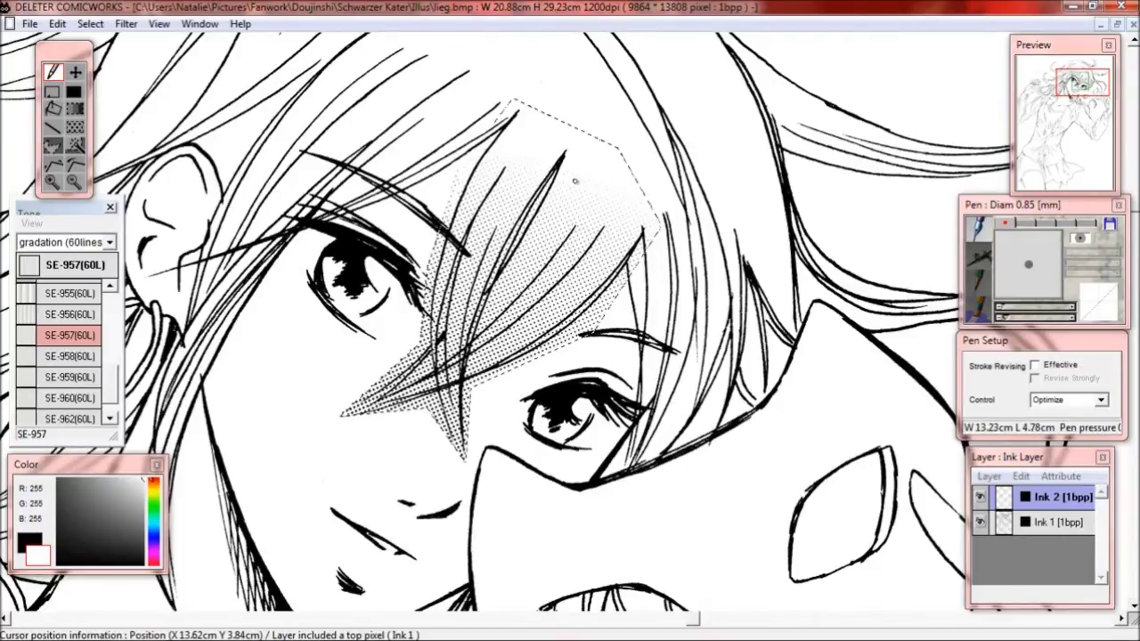
click(1008, 317)
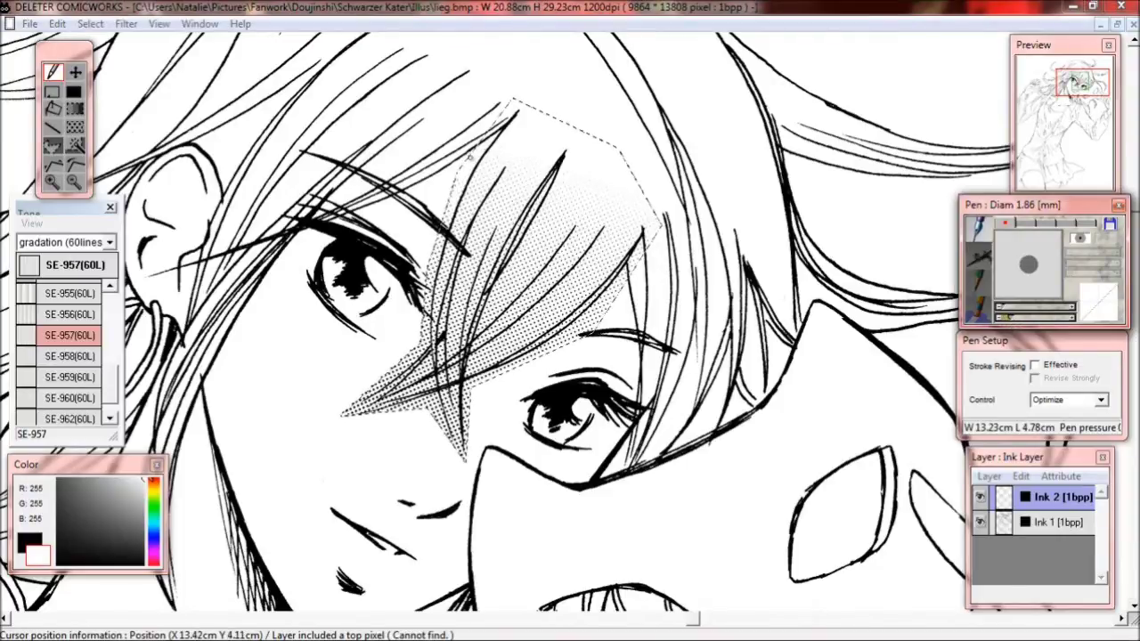
- Erase the excess tone outside the fringe strands along the upper left edge, around the pointed tips and along the lower right edge
click(485, 139)
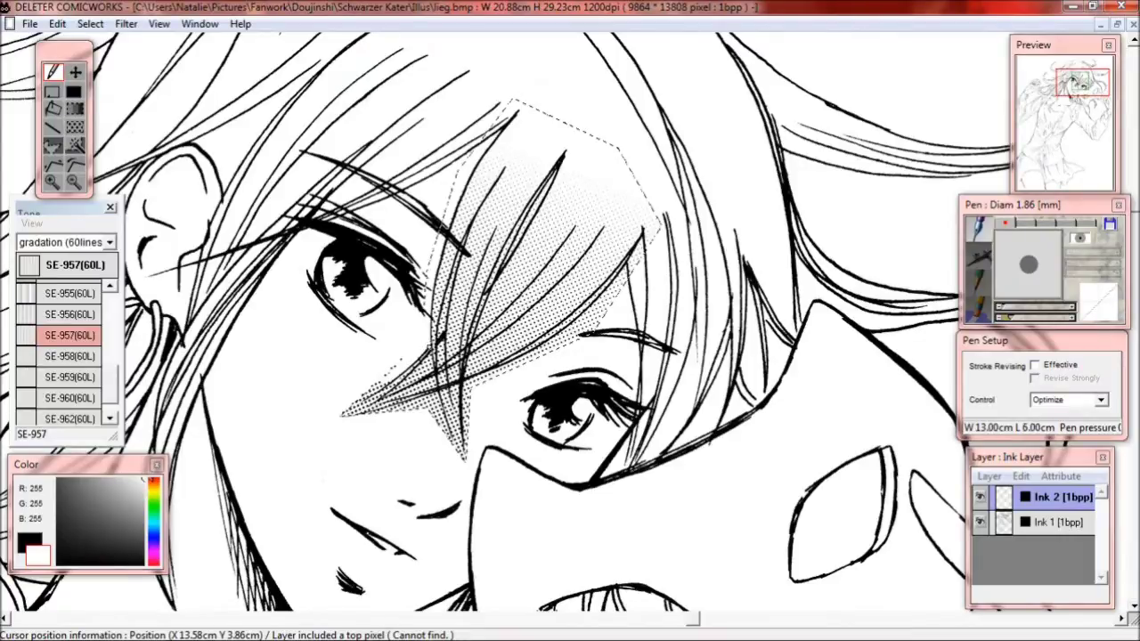
drag(345, 411, 412, 352)
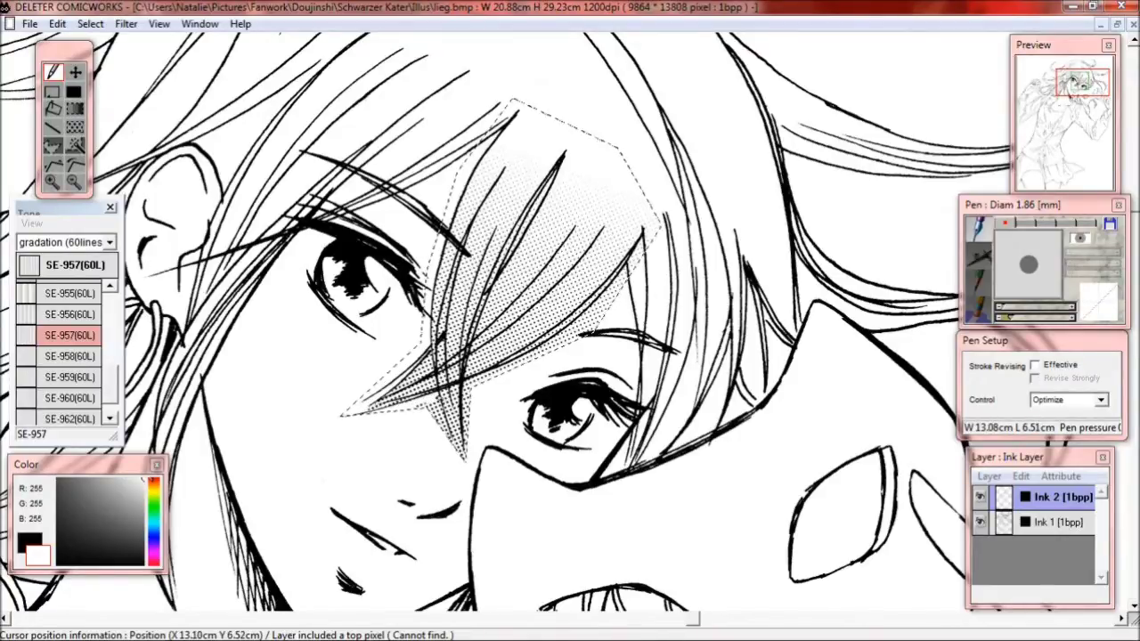
drag(443, 402, 450, 431)
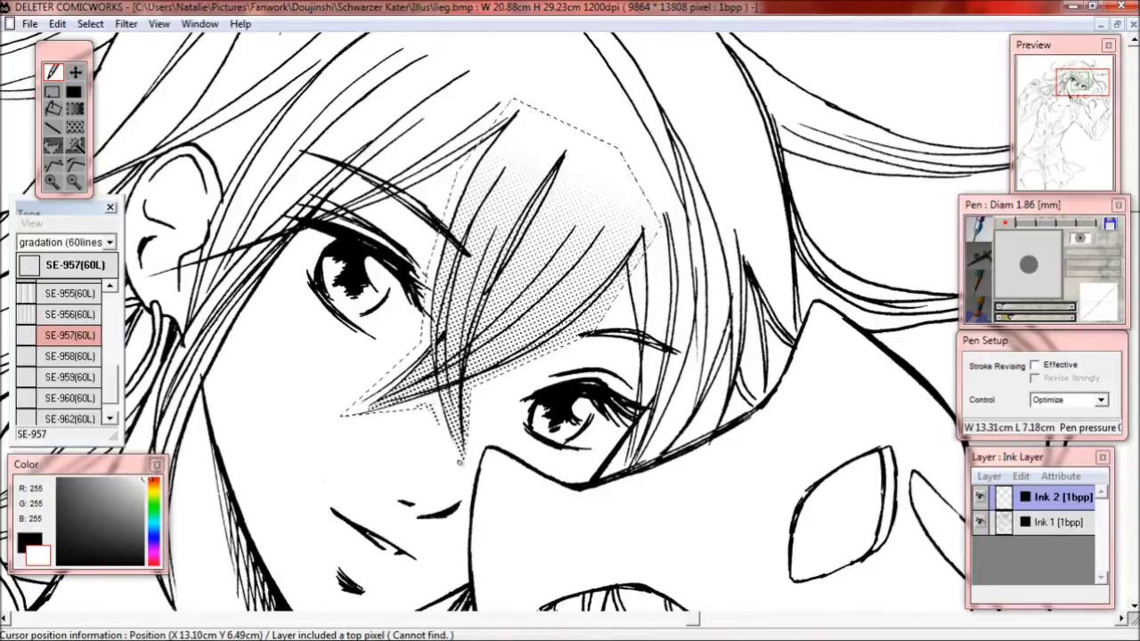
mouse_move(535, 363)
mouse_down()
mouse_move(636, 264)
mouse_move(612, 296)
mouse_up()
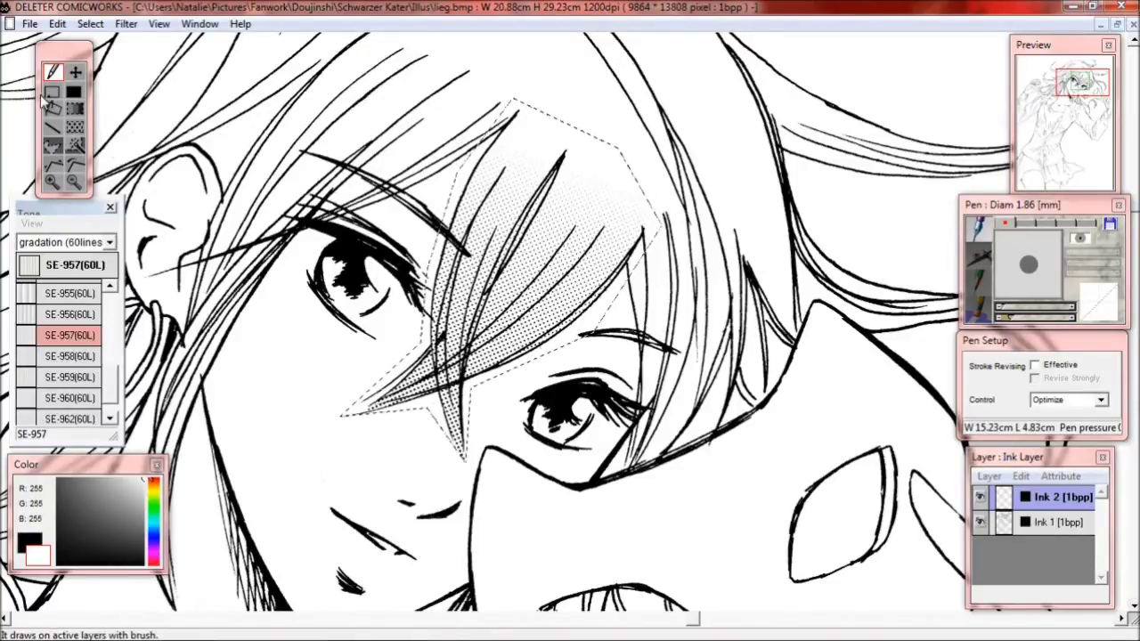
- Clear the fringe selection and fill the narrow rim strips inside the mask's two eye holes with black
click(74, 182)
click(577, 417)
click(576, 421)
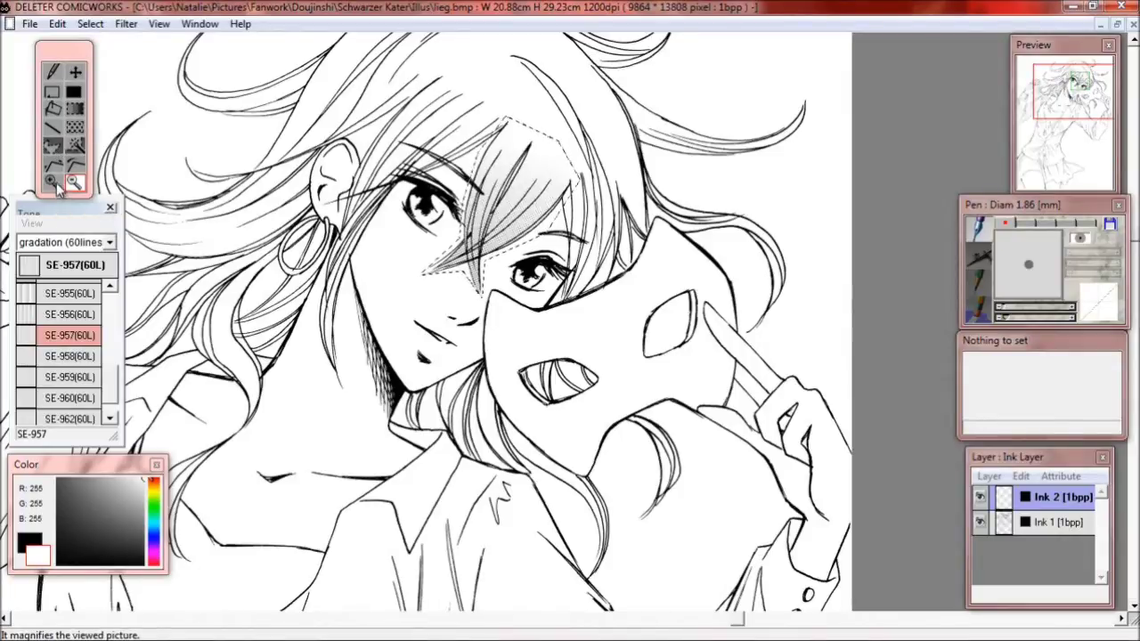
click(620, 319)
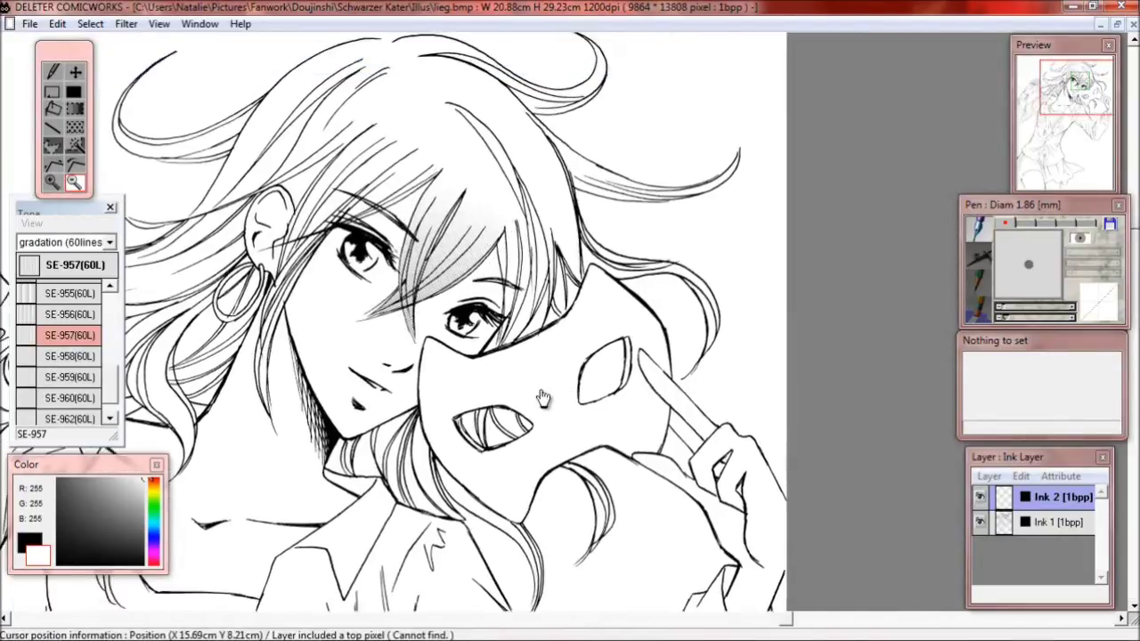
click(468, 390)
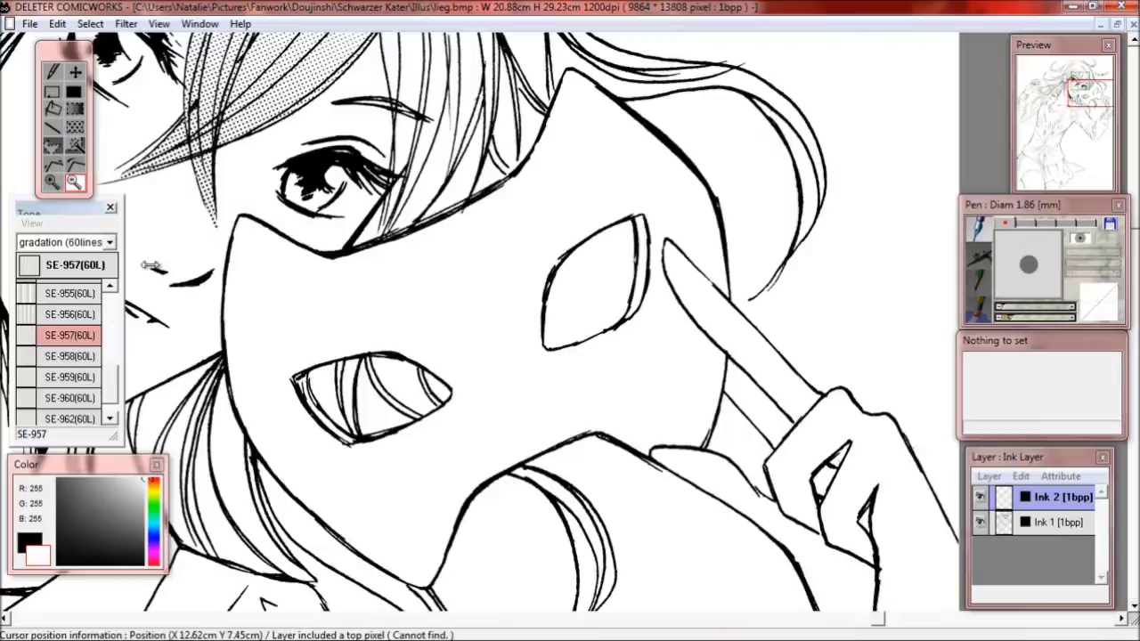
click(53, 108)
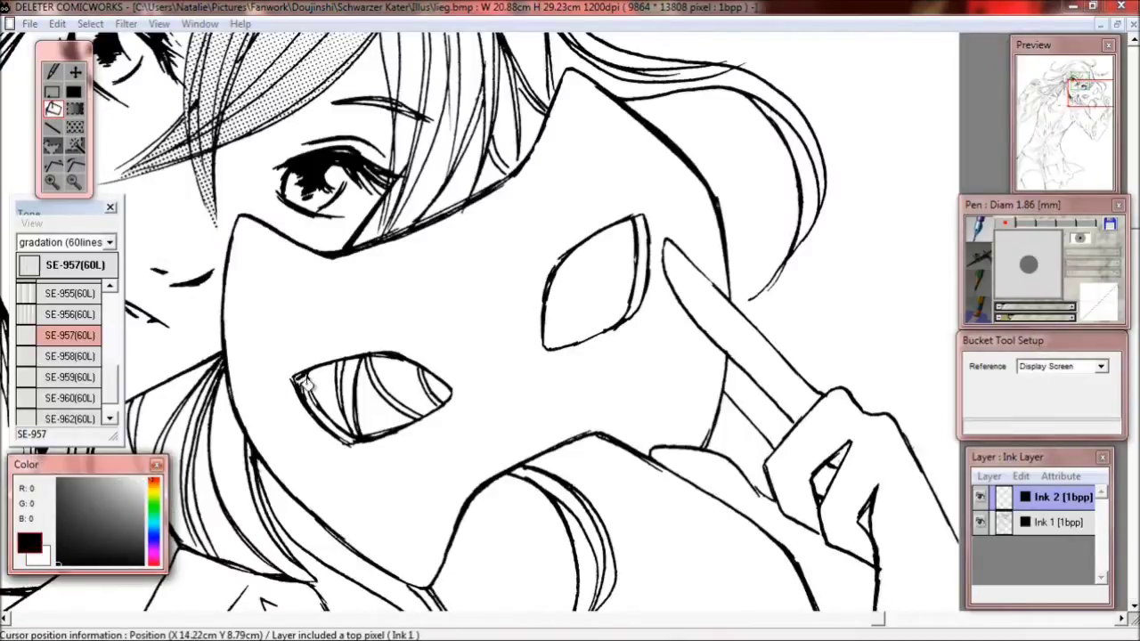
click(332, 428)
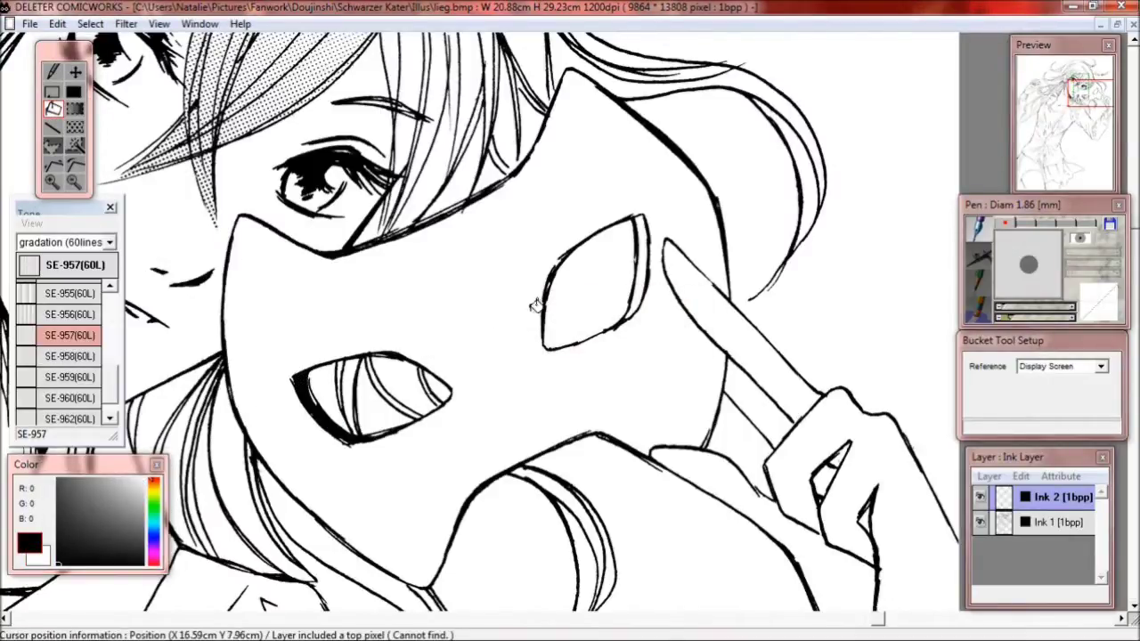
click(637, 265)
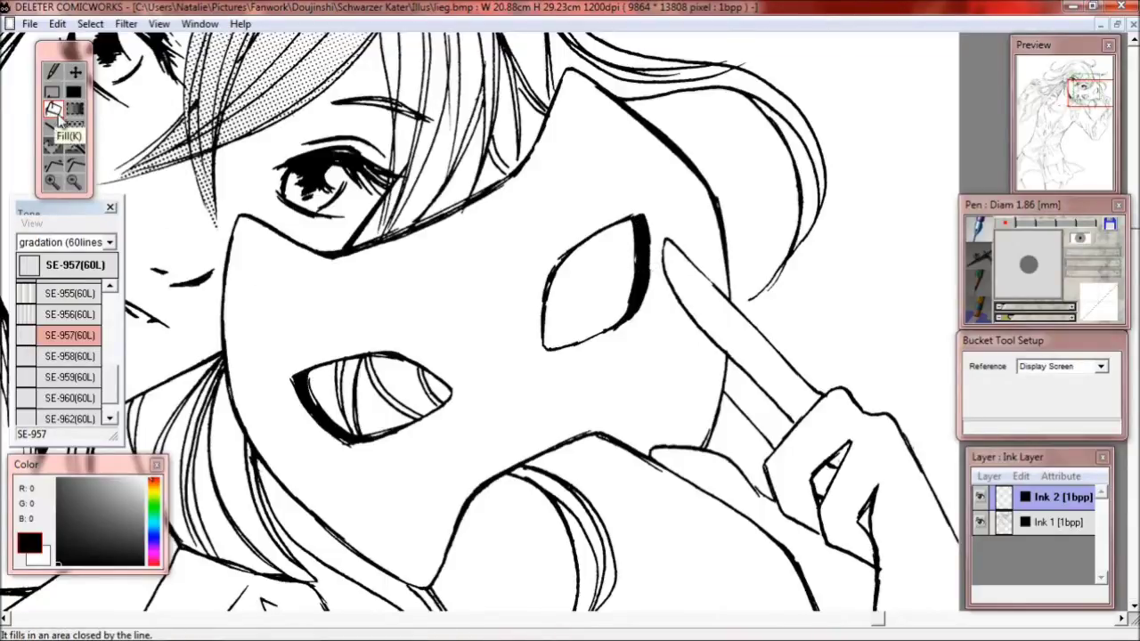
- Select the mask's blank surface with automatic selection, leaving out the eye holes
click(75, 145)
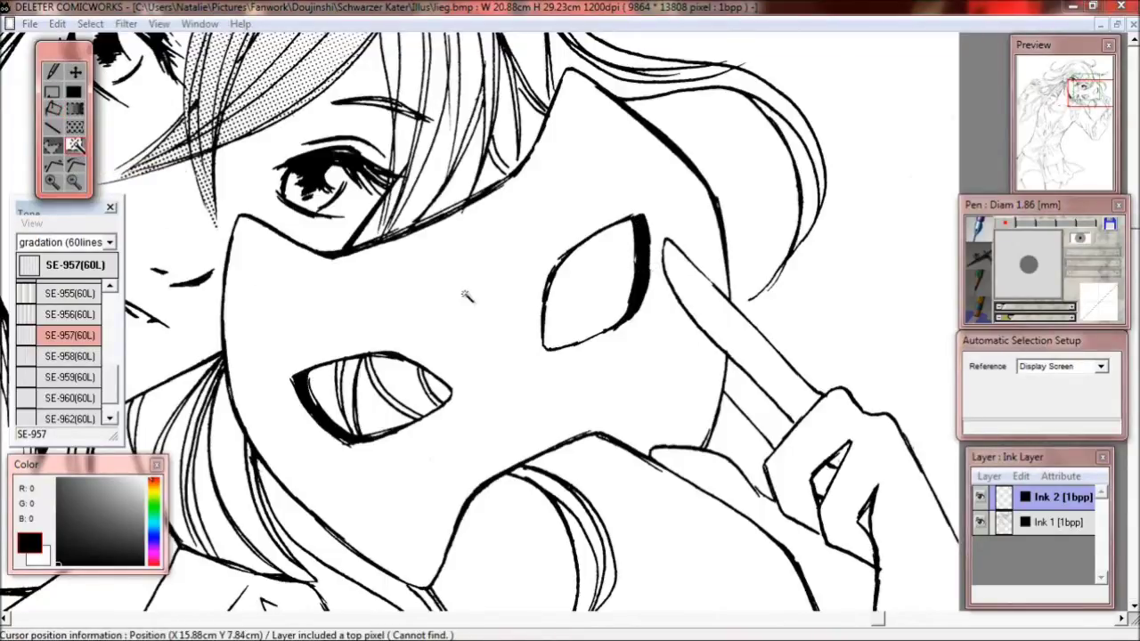
click(467, 297)
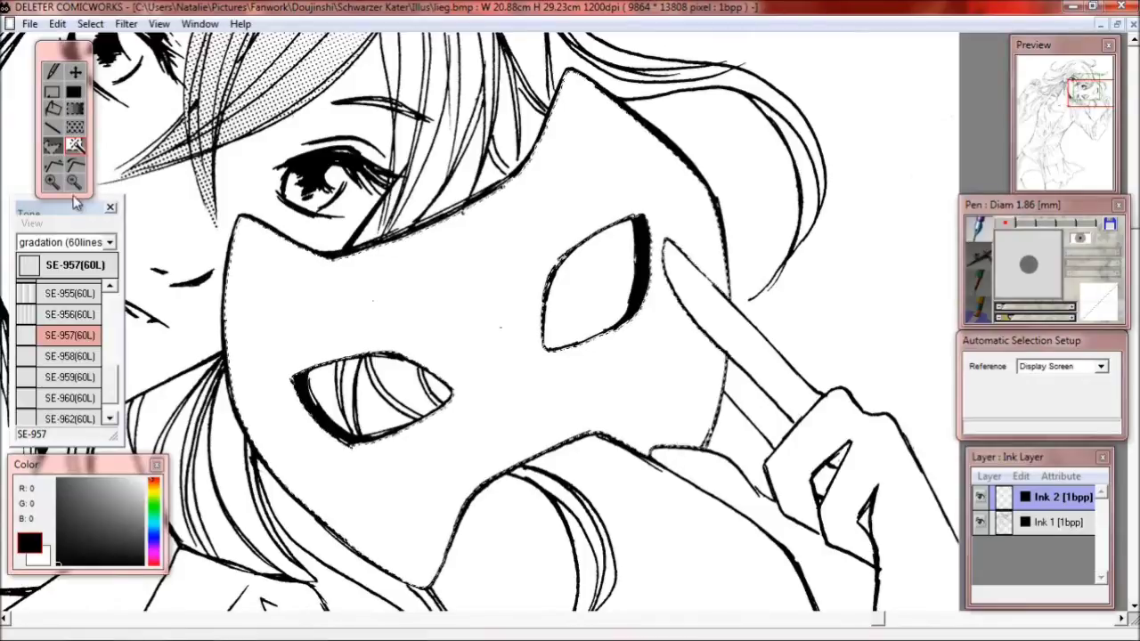
- Try a circular 60-line gradient of 50% to 100% density, about 1.01 cm long, across the mask and undo it
click(75, 109)
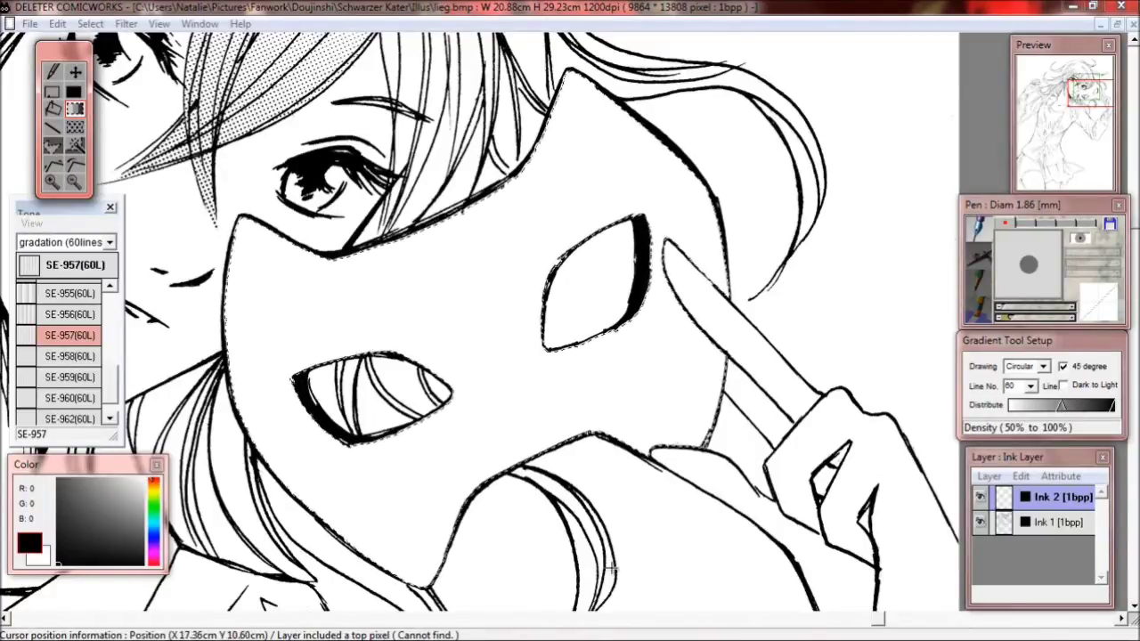
drag(621, 594, 512, 398)
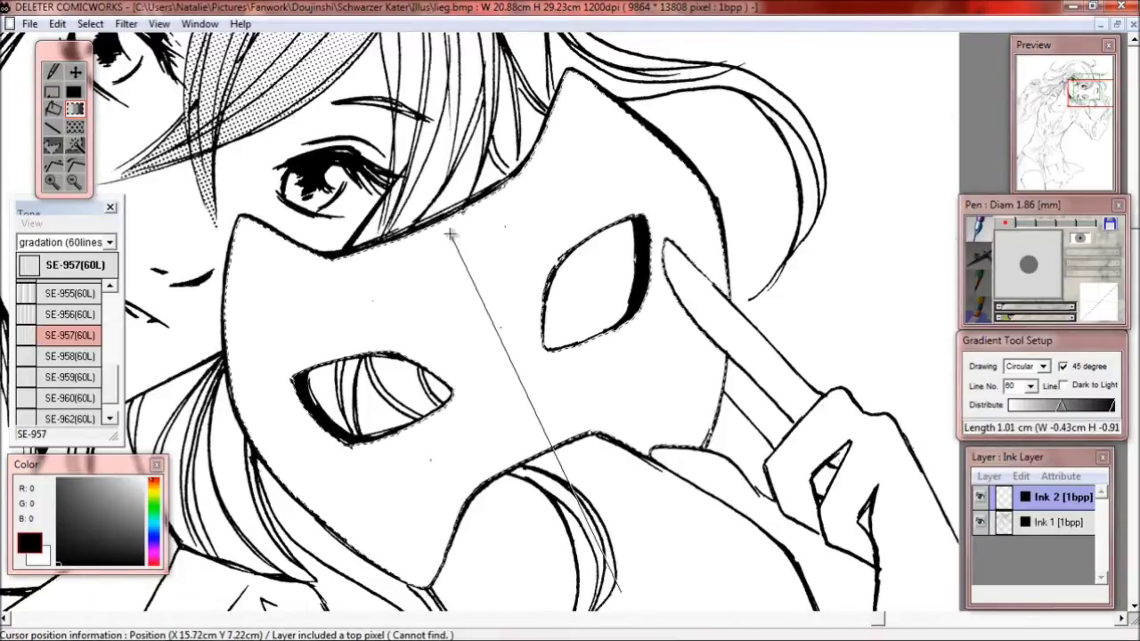
drag(450, 234, 451, 234)
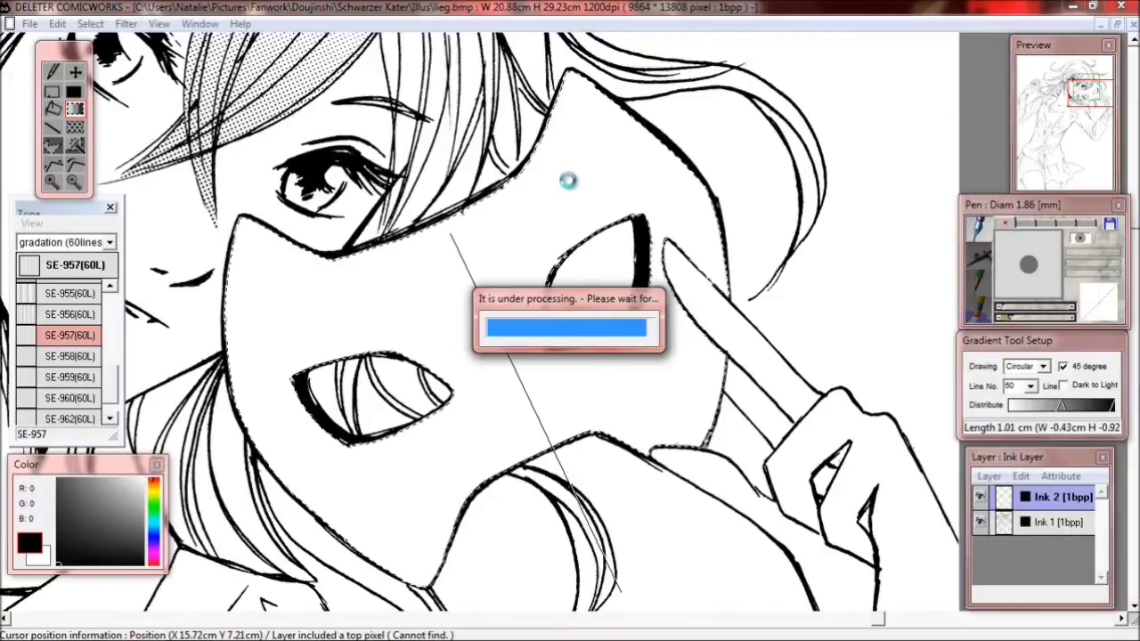
click(75, 181)
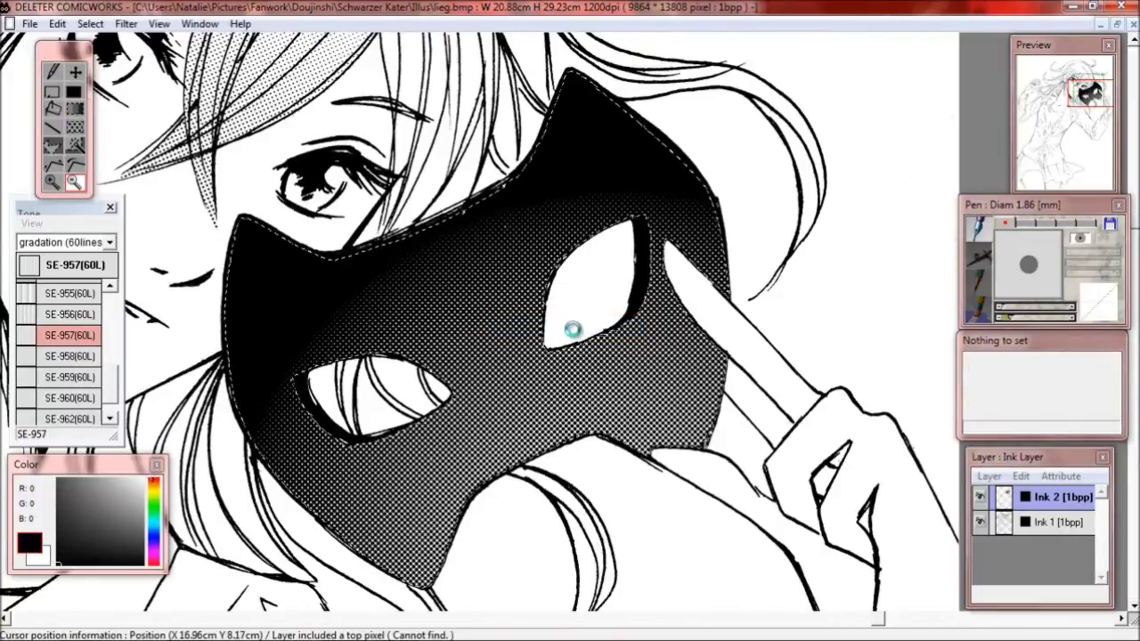
click(581, 357)
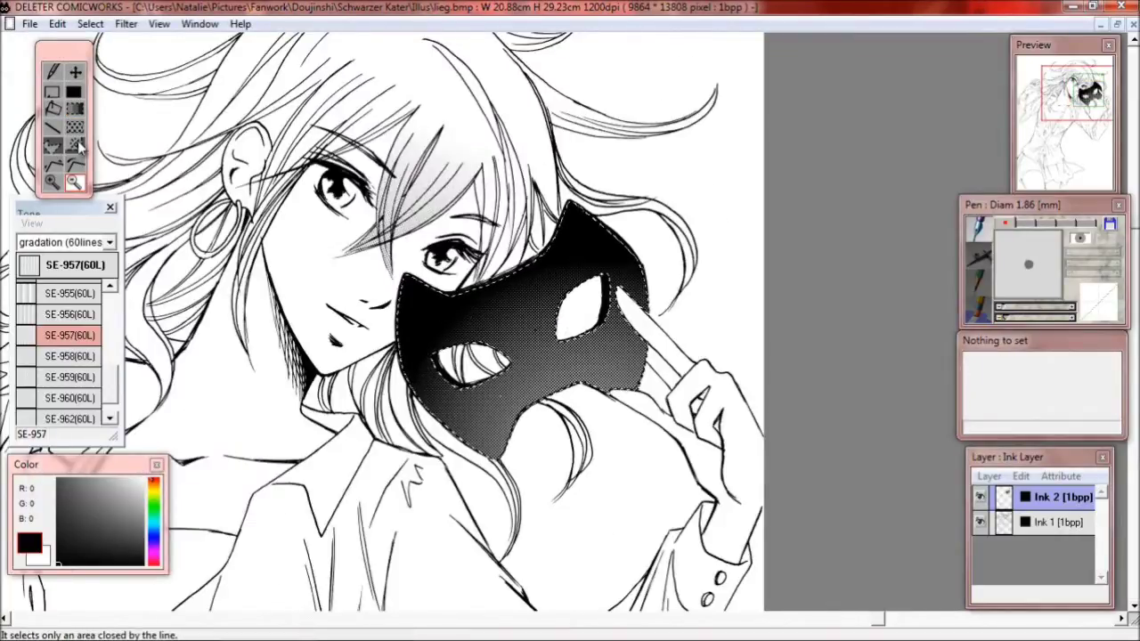
key(ctrl+z)
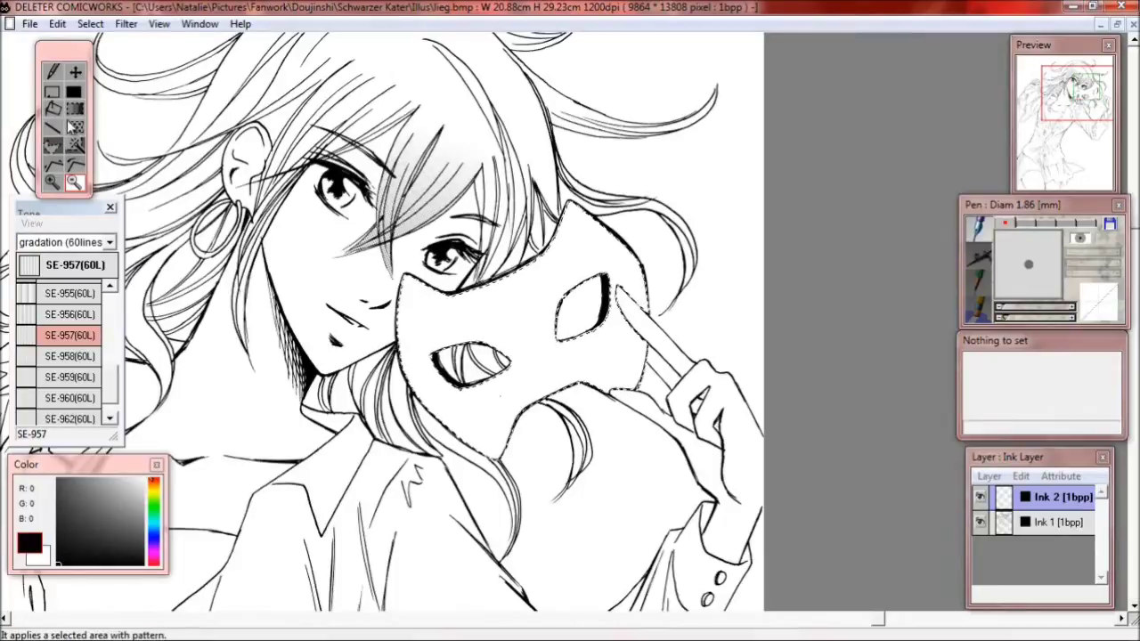
- Apply a circular 60-line gradient of 50% to 100% density, about 0.60 cm long, from below the mask toward its upper edge
click(74, 109)
drag(682, 458, 558, 357)
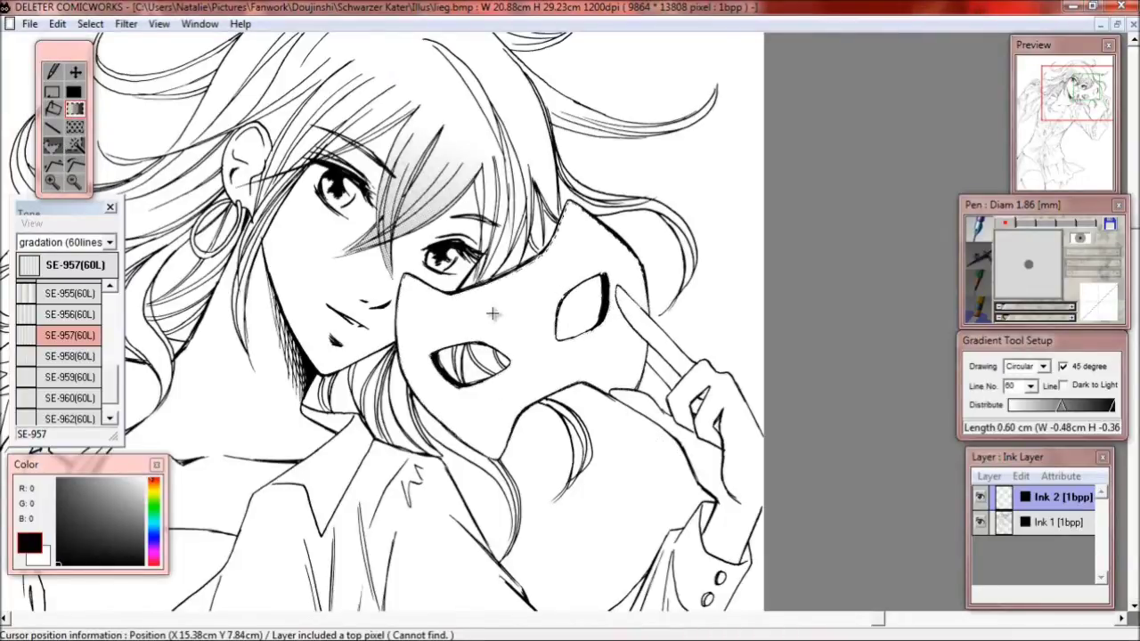
drag(492, 313, 491, 311)
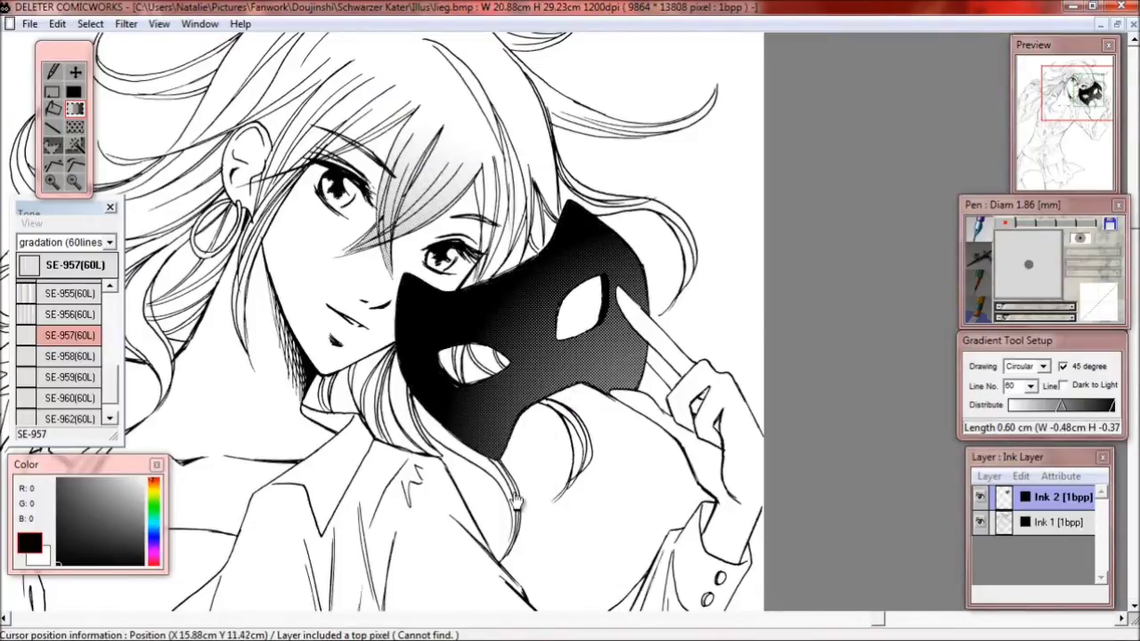
- Try filling the top inside the open shirt with black, check the fill around the hair lock, and undo it
drag(472, 516, 656, 359)
mouse_move(565, 405)
mouse_down()
mouse_move(563, 521)
mouse_move(593, 453)
mouse_move(568, 496)
mouse_up()
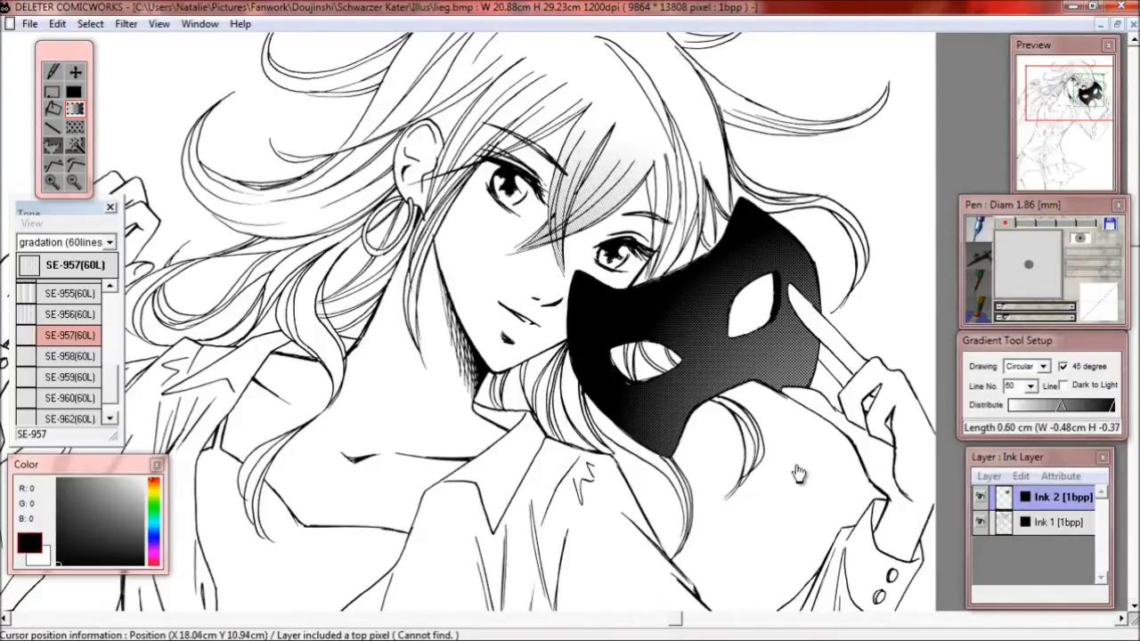
scroll(799, 474, down, 10)
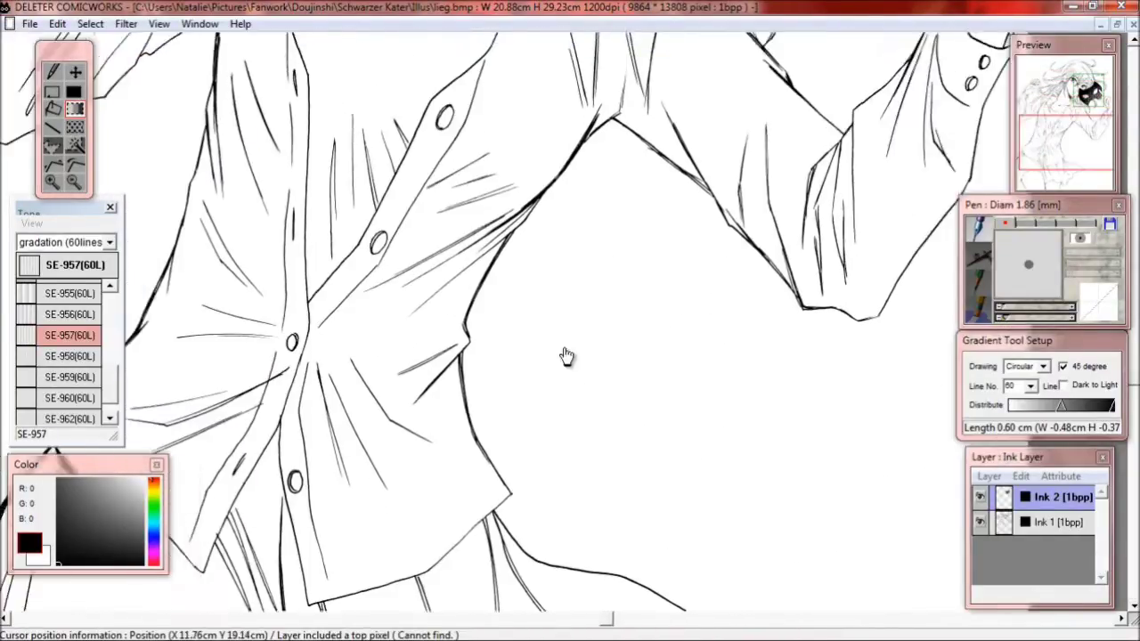
scroll(566, 357, up, 10)
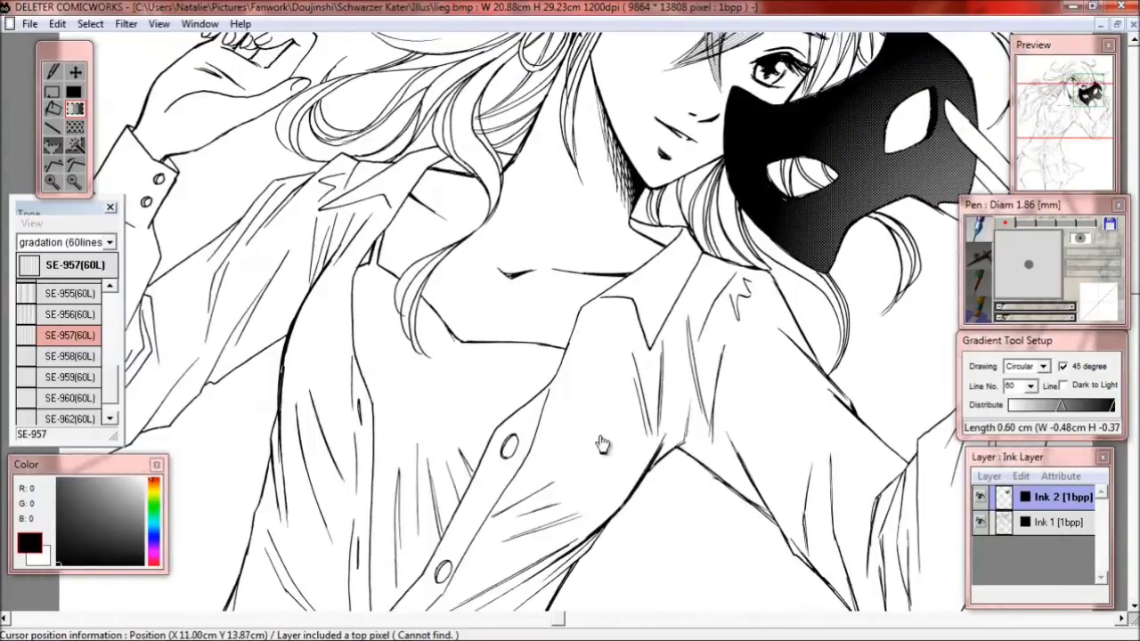
drag(602, 444, 624, 328)
click(54, 108)
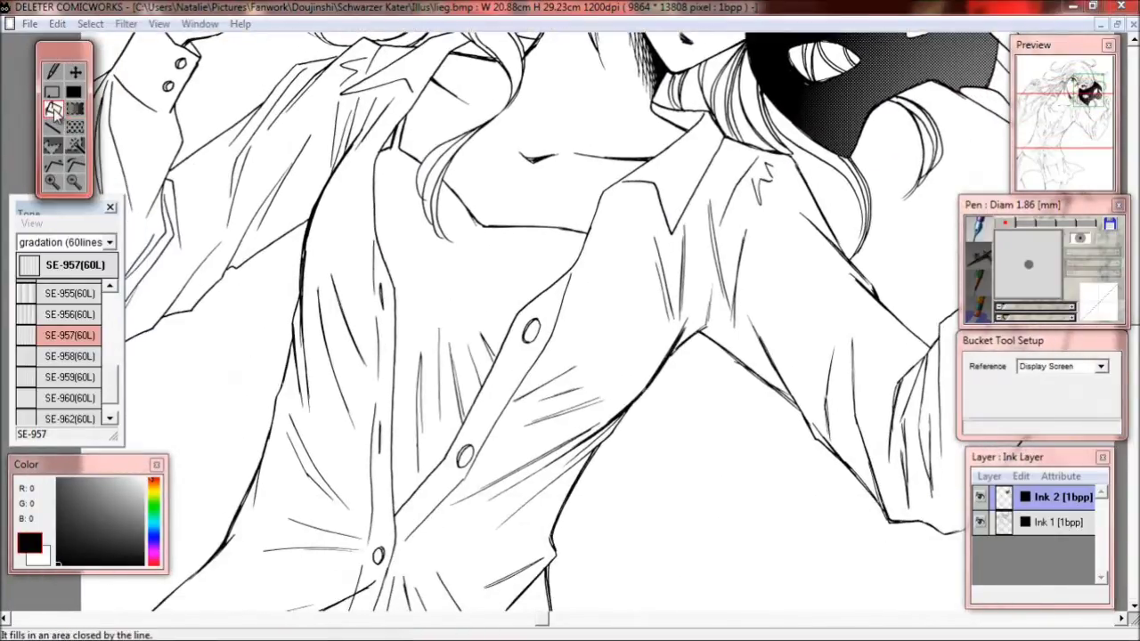
click(467, 270)
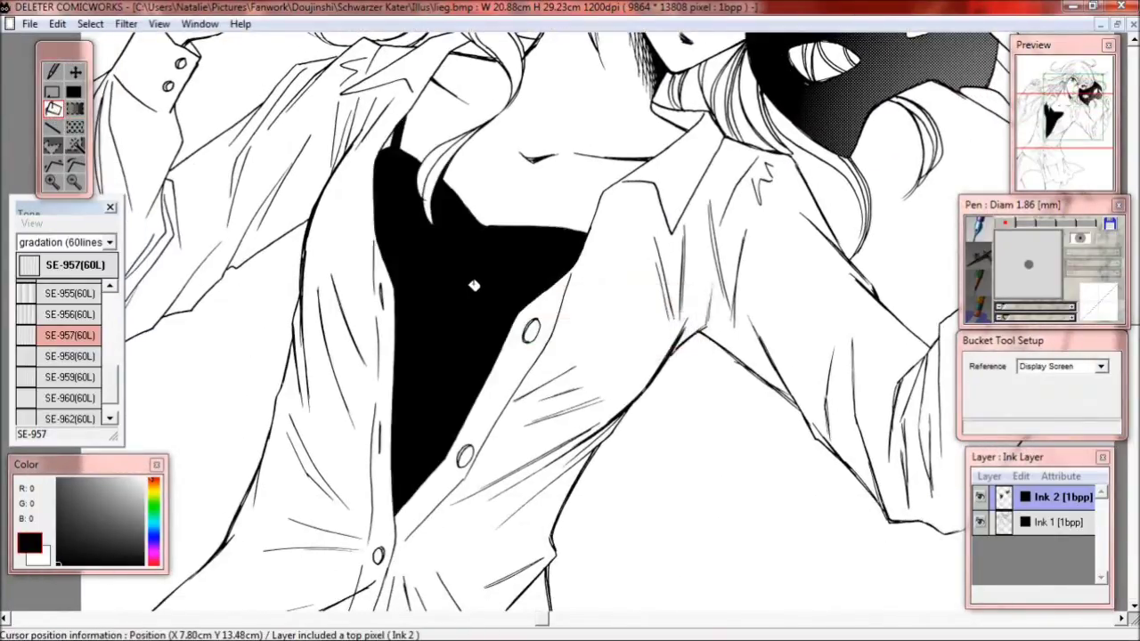
click(51, 181)
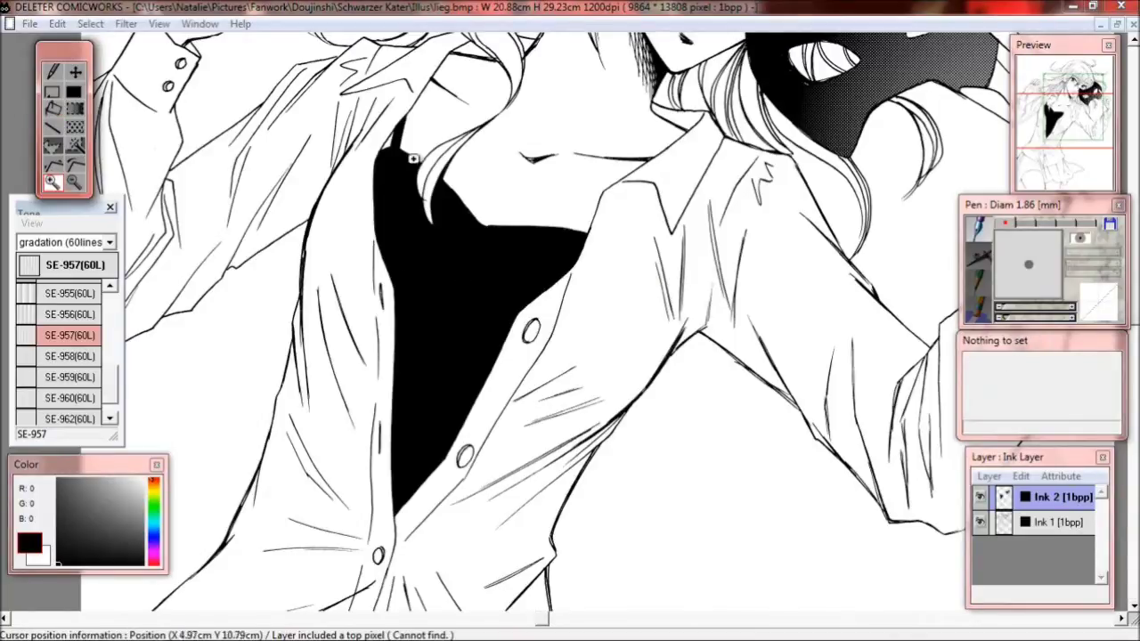
click(477, 257)
click(512, 327)
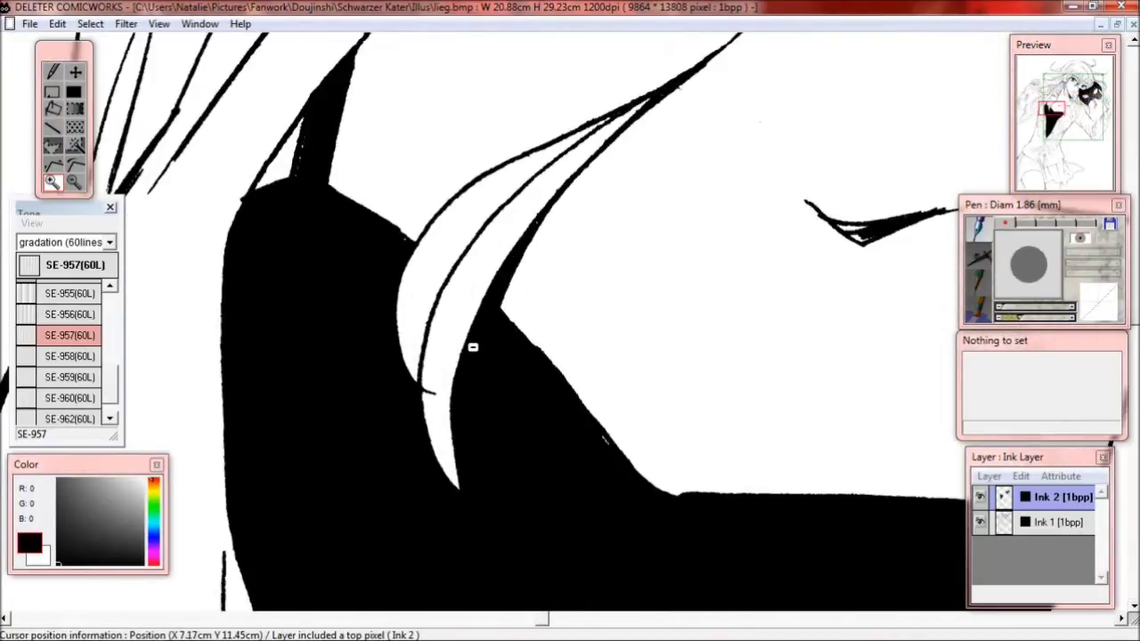
key(ctrl+z)
- Close the gap at the tip of the hair lock over the chest with a black pen and fill the top with black
click(52, 71)
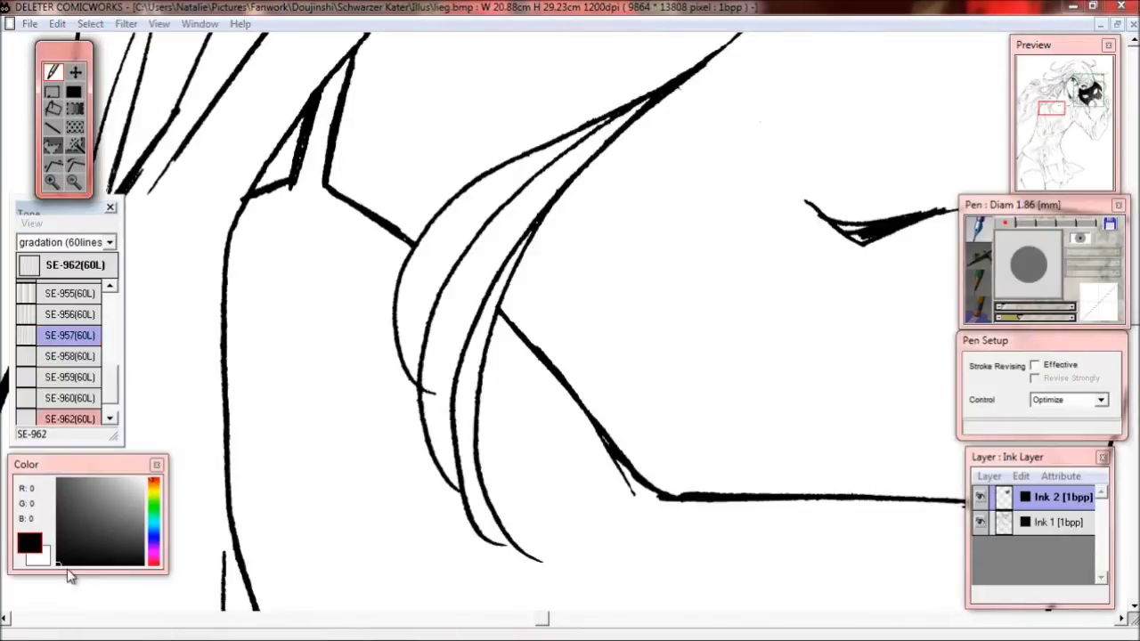
click(40, 558)
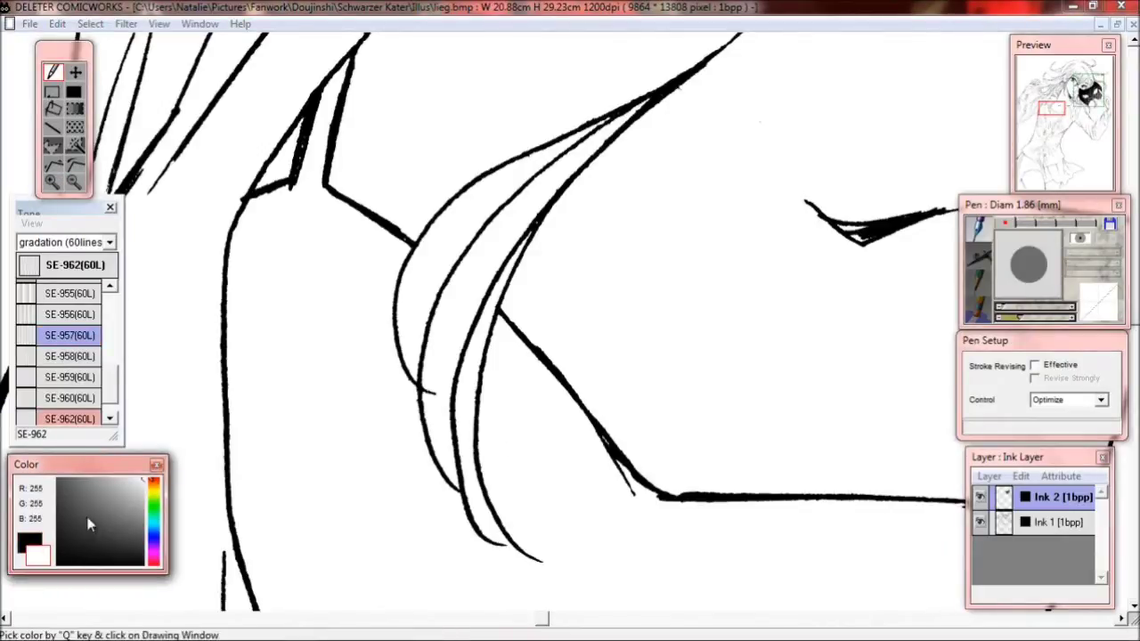
click(29, 540)
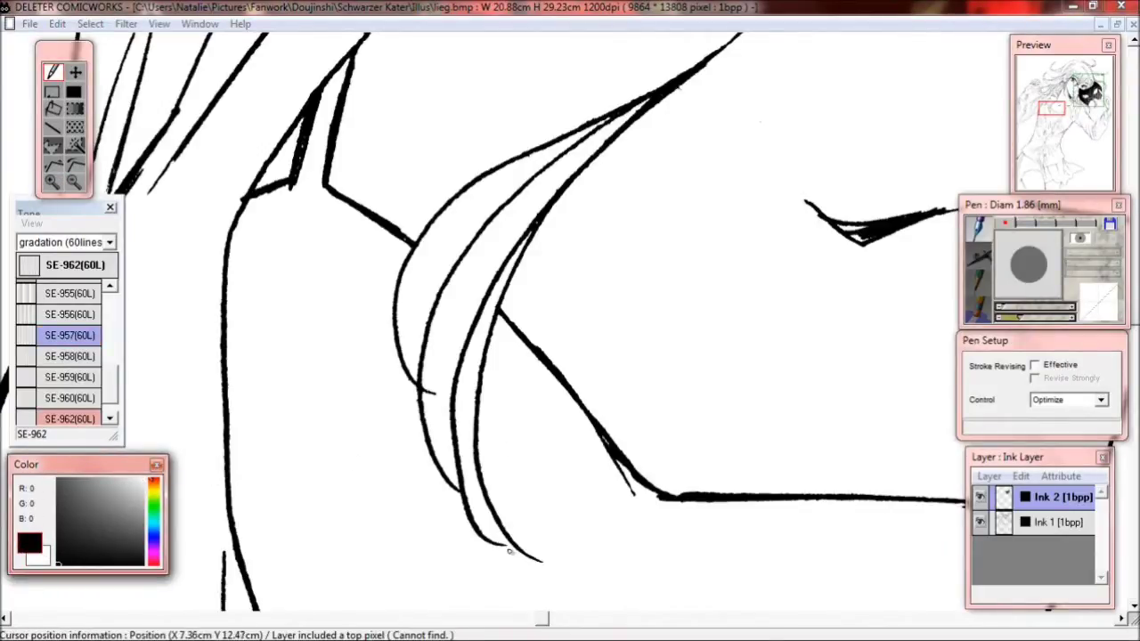
drag(492, 546, 501, 550)
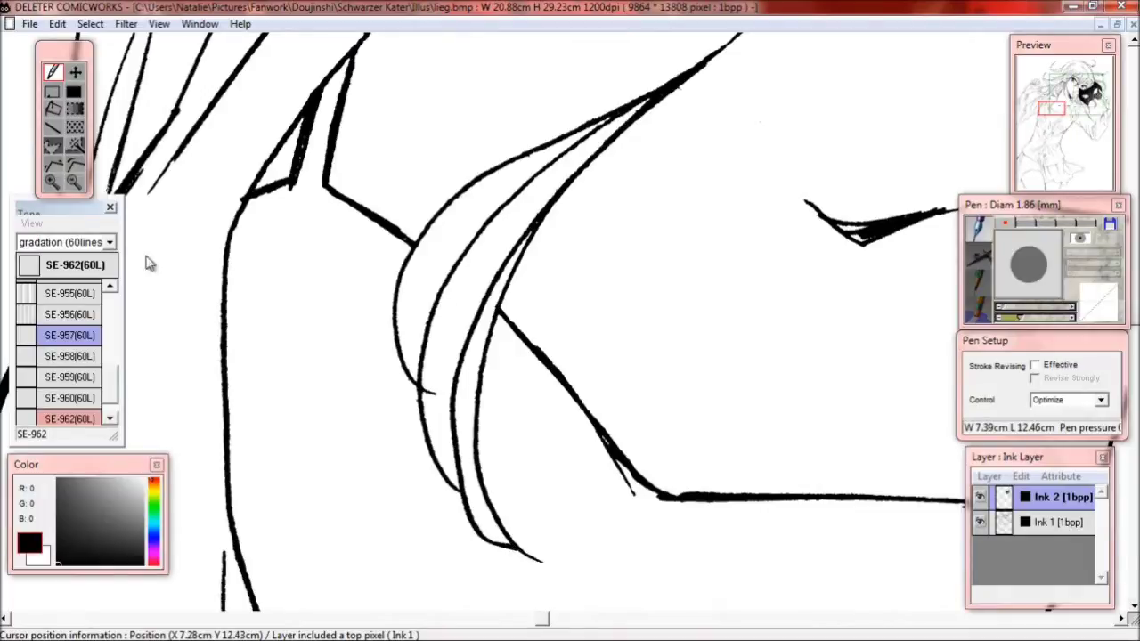
click(54, 108)
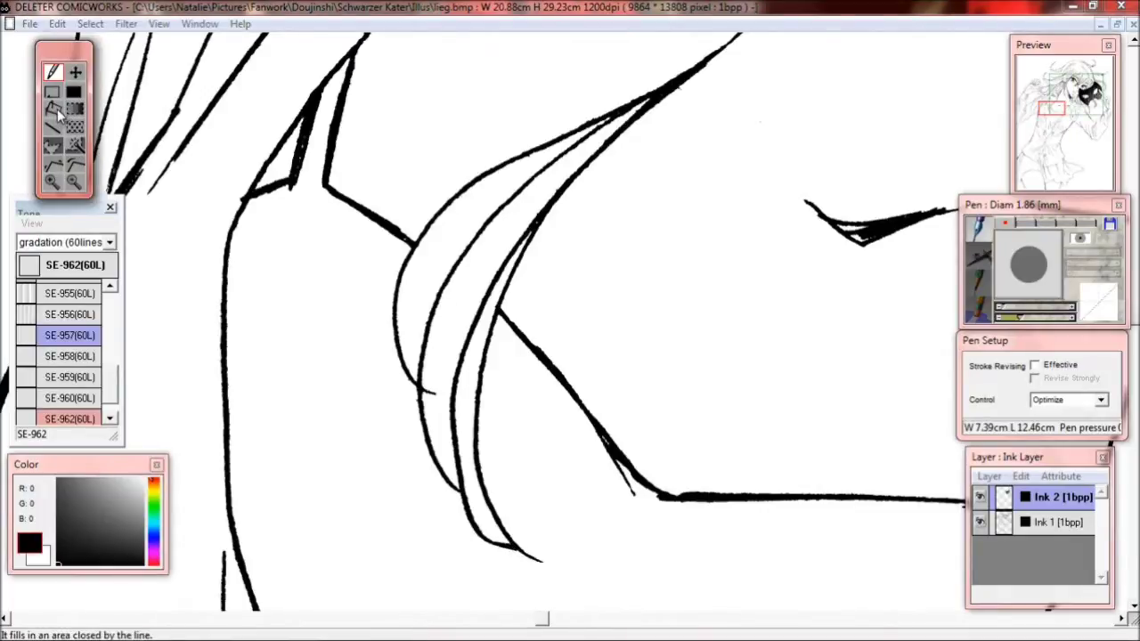
click(323, 308)
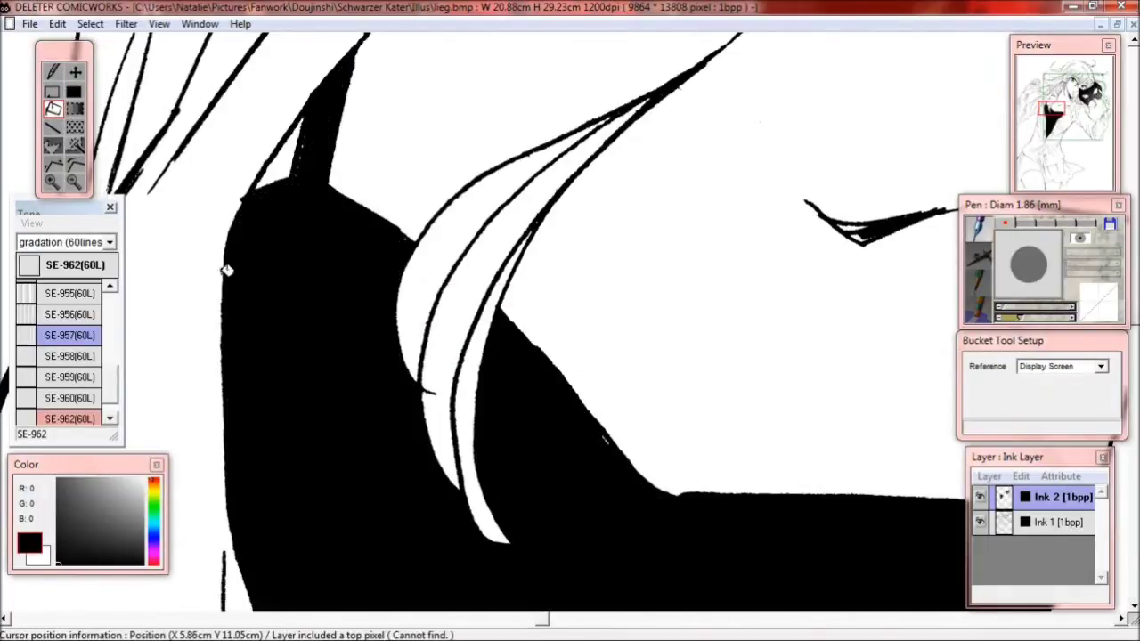
- Set the pen diameter to 0.76 mm and close the gap in the skirt's wavy hem outline with black
click(75, 181)
click(572, 468)
click(577, 456)
drag(565, 532, 620, 211)
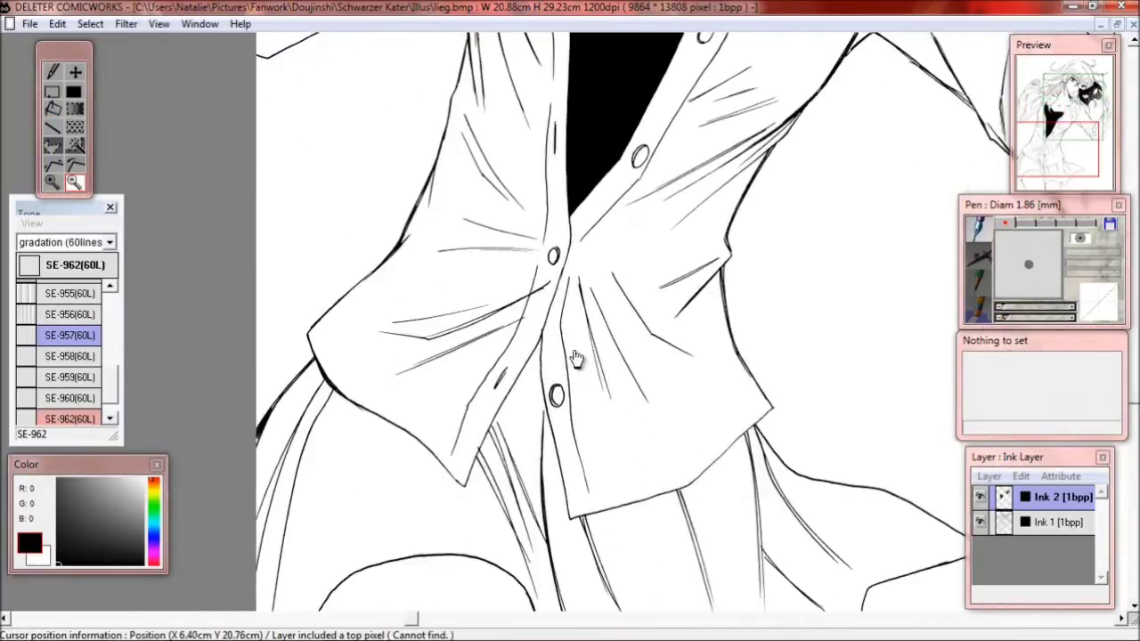
drag(532, 456, 549, 270)
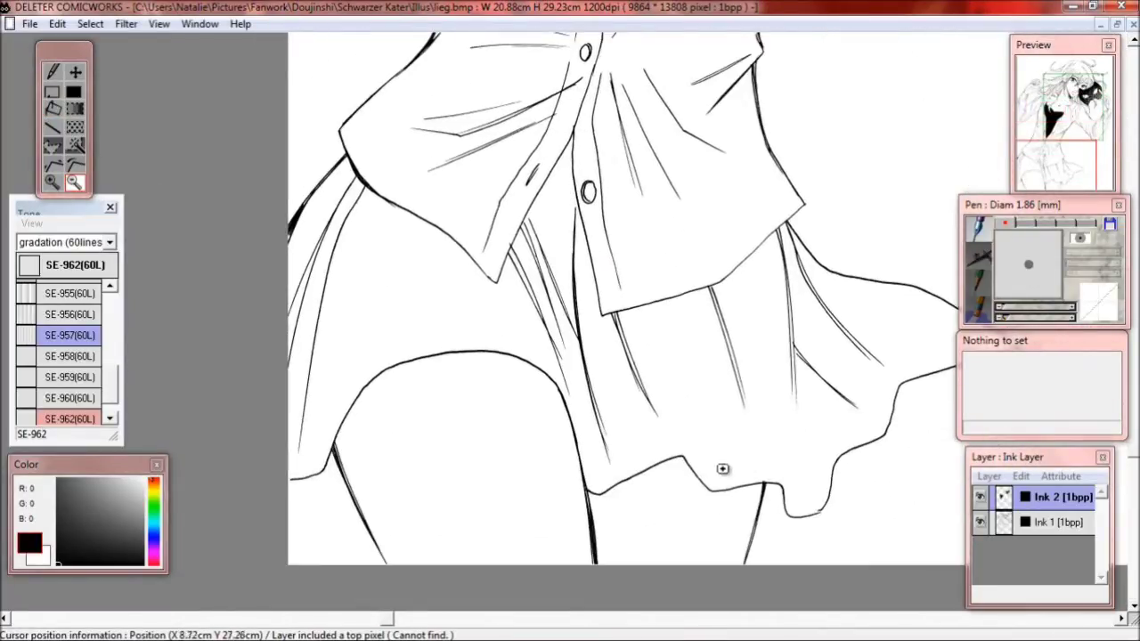
click(807, 505)
click(607, 339)
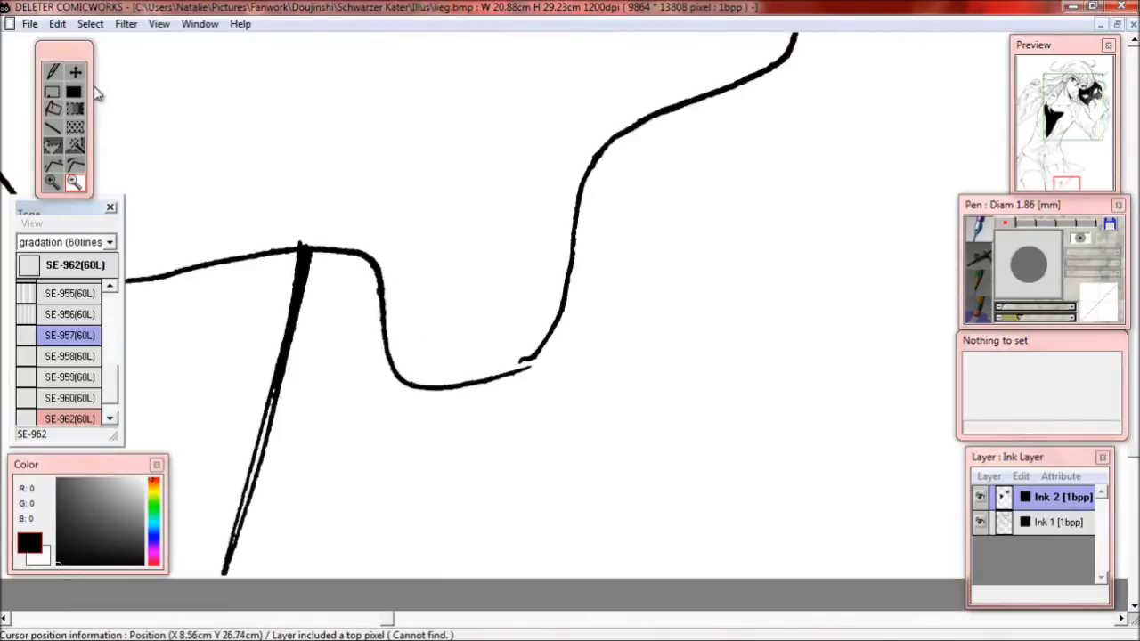
click(51, 92)
click(51, 73)
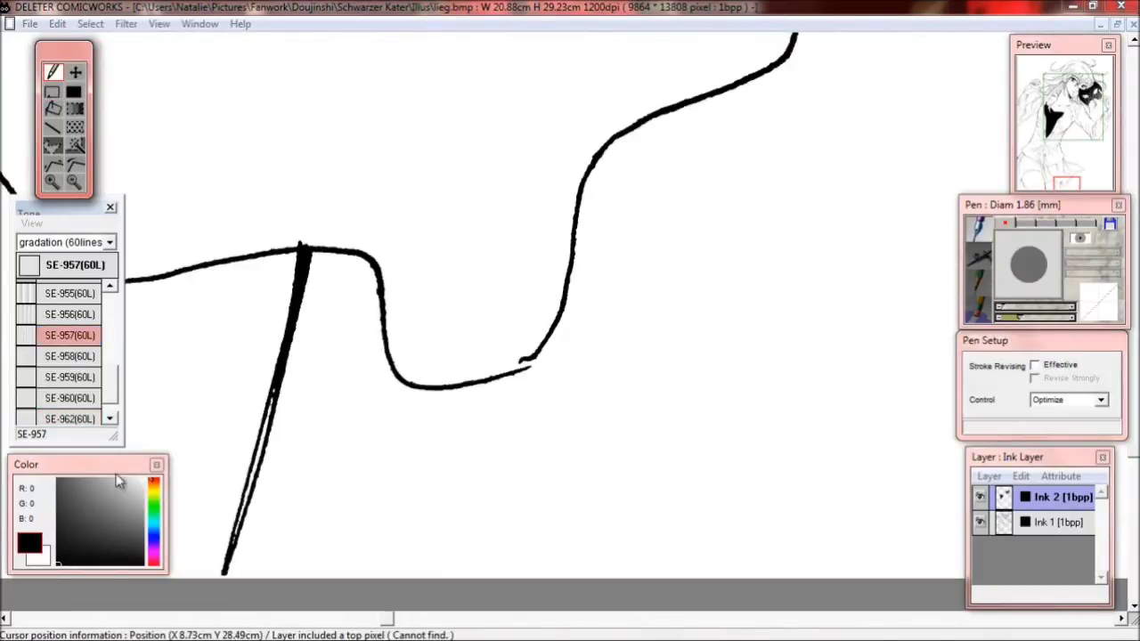
drag(1012, 321, 1009, 323)
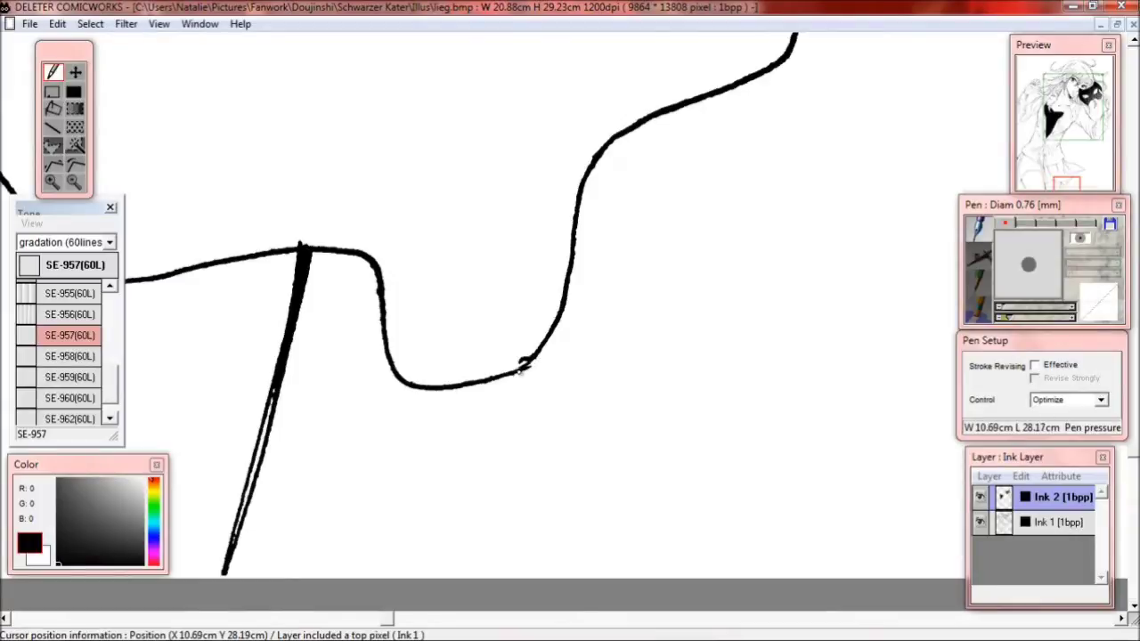
drag(565, 225, 499, 542)
drag(648, 214, 387, 585)
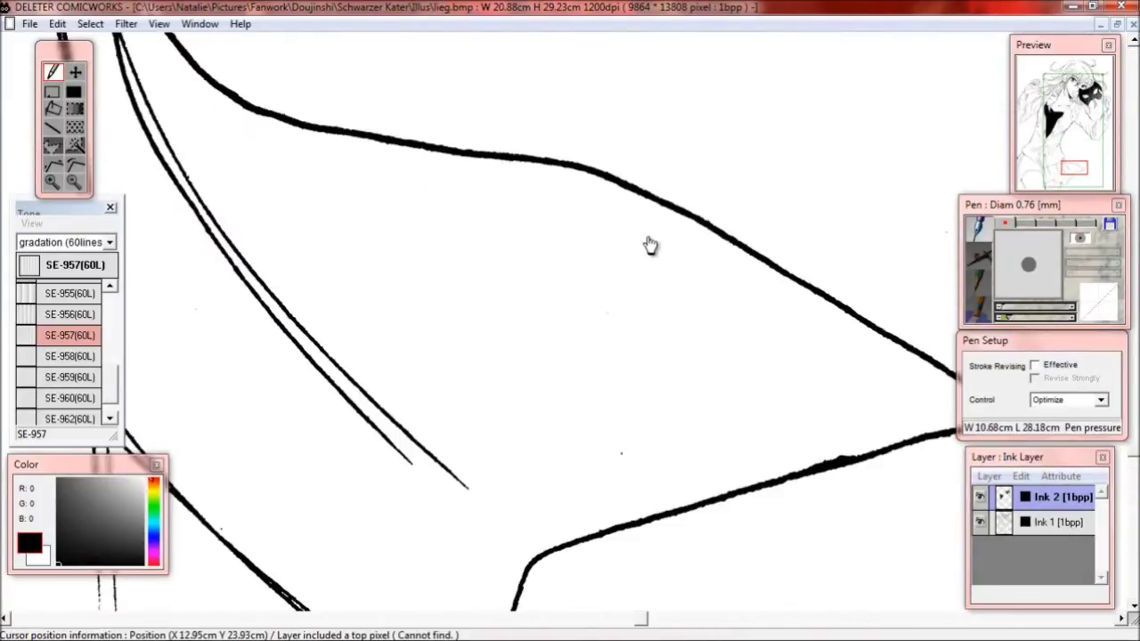
- Close the gap between the skirt's hem line and the left page edge with a short black pen stroke
drag(415, 296, 676, 475)
drag(392, 249, 845, 197)
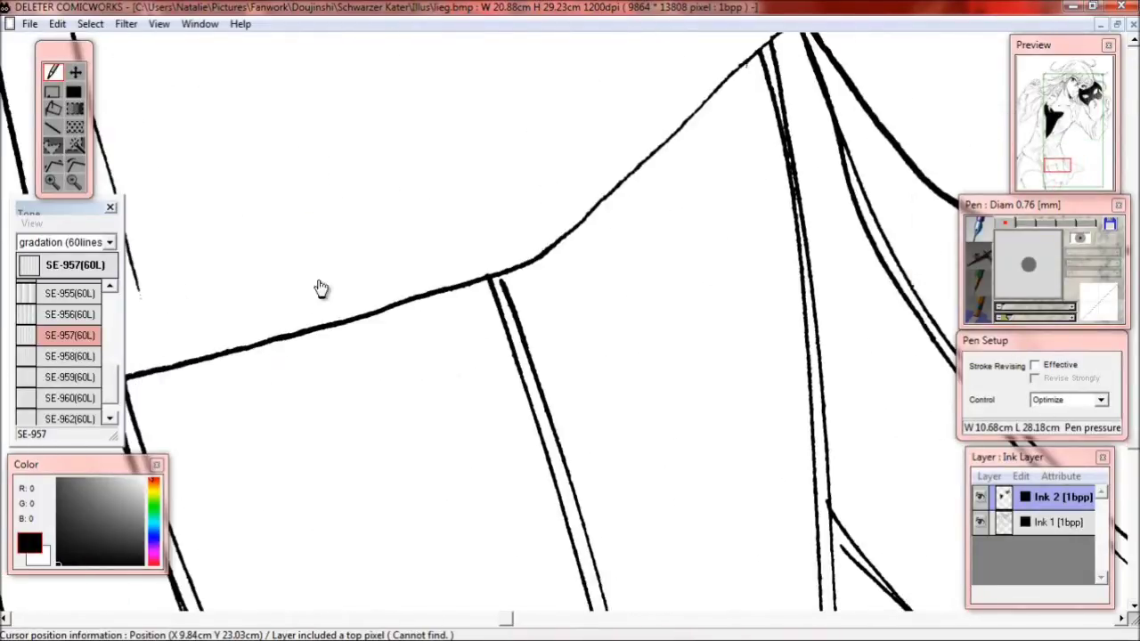
drag(370, 287, 938, 156)
drag(424, 262, 783, 269)
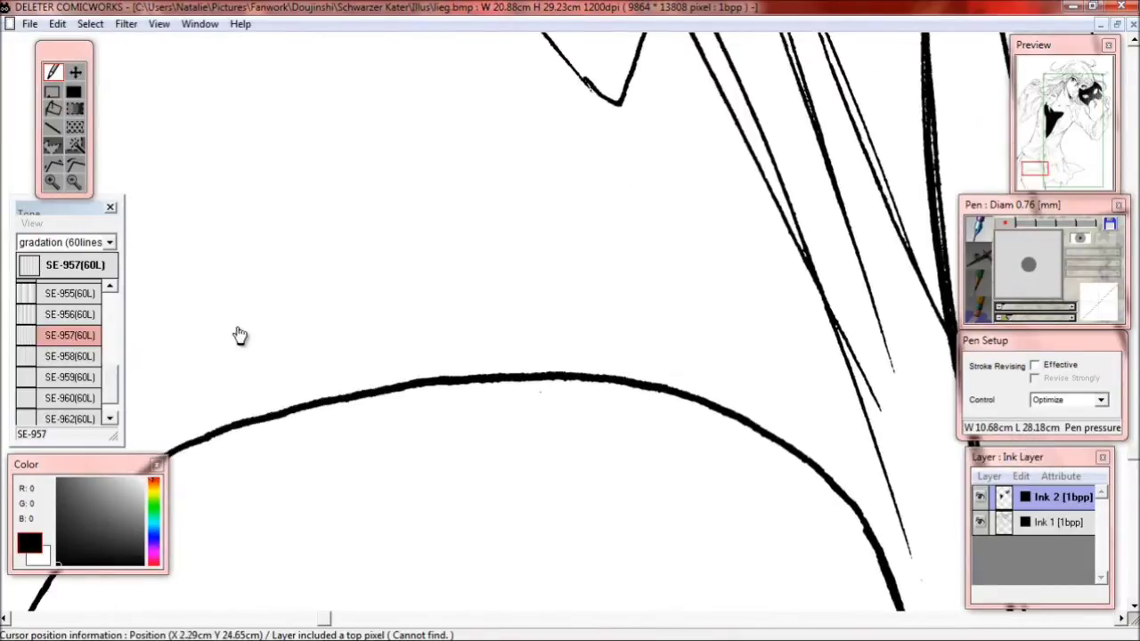
drag(240, 333, 806, 88)
drag(394, 433, 332, 43)
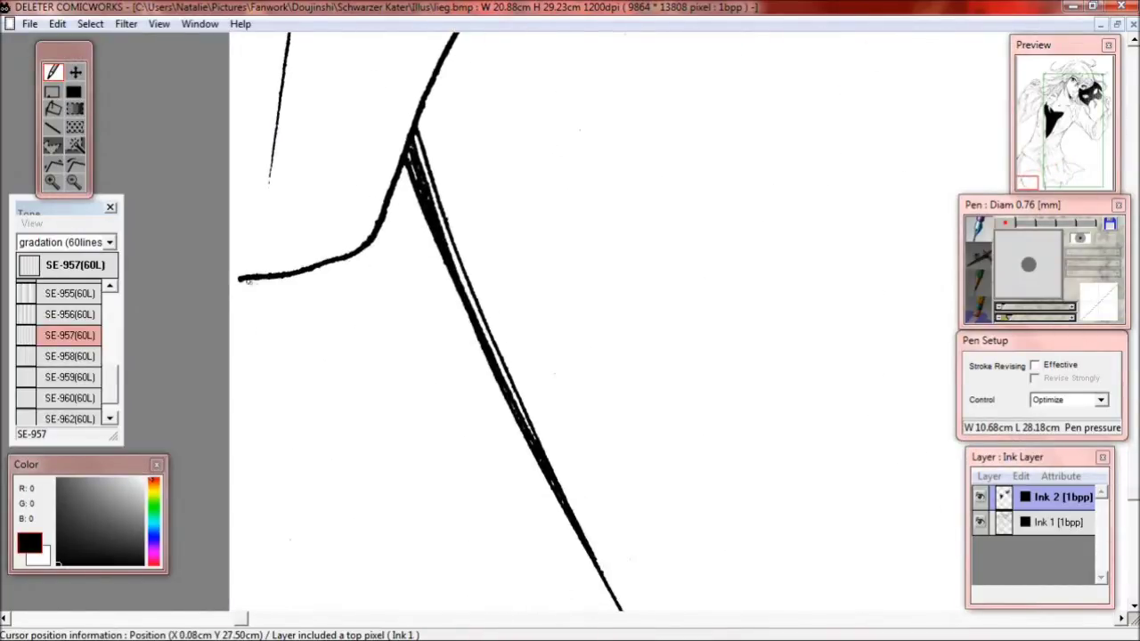
drag(241, 279, 230, 279)
- Select the skirt's main area above the legs with Automatic Selection, referencing the display screen
click(75, 182)
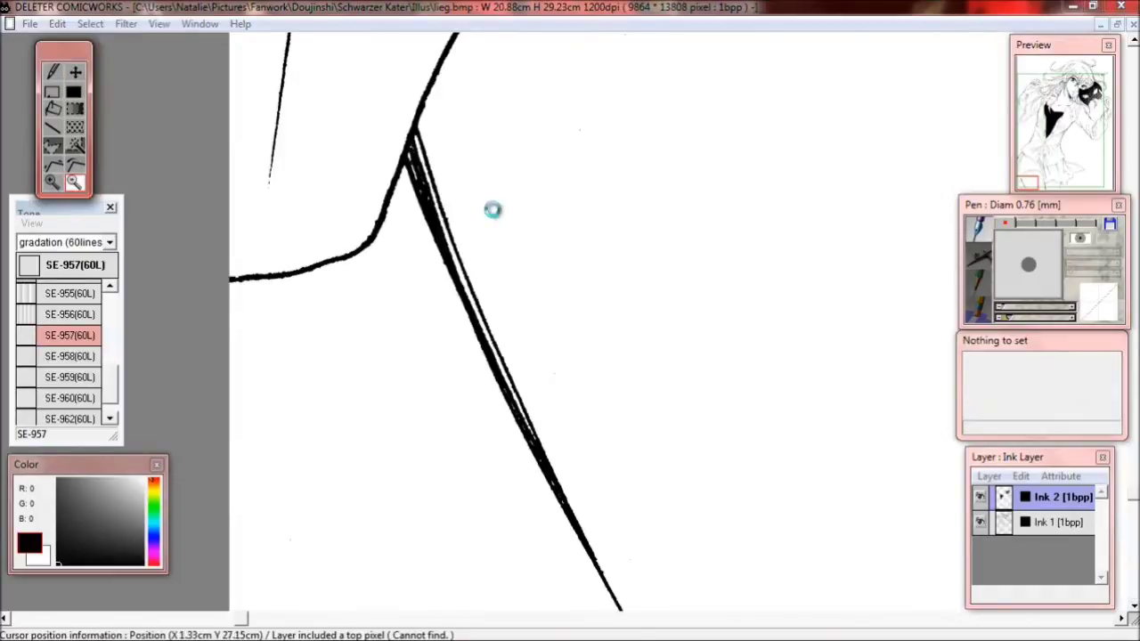
click(493, 211)
click(75, 145)
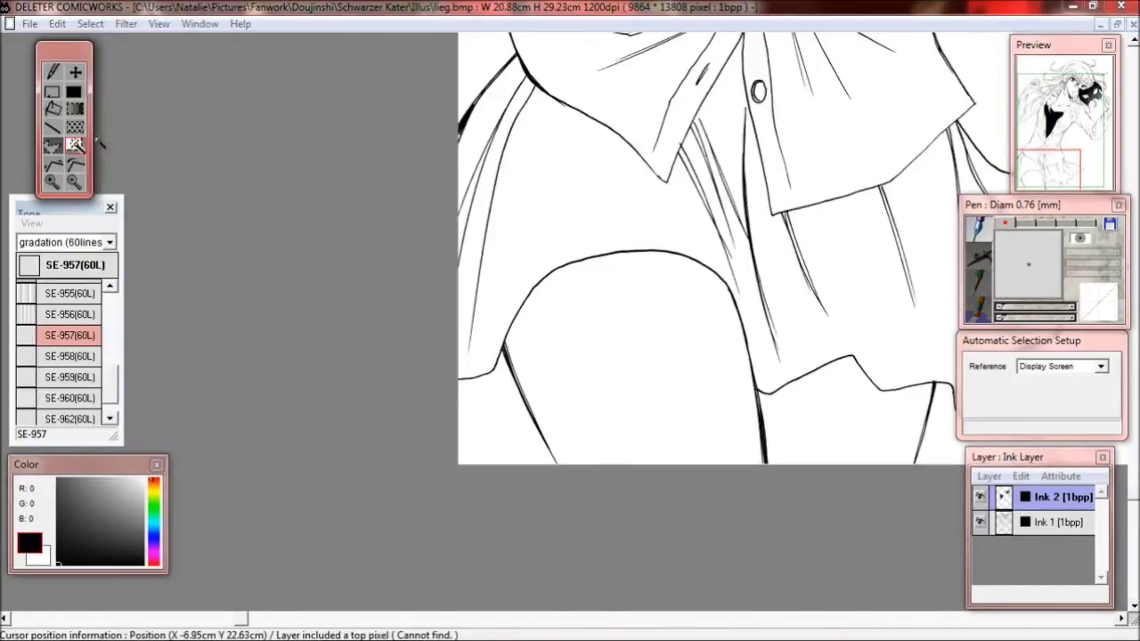
click(611, 205)
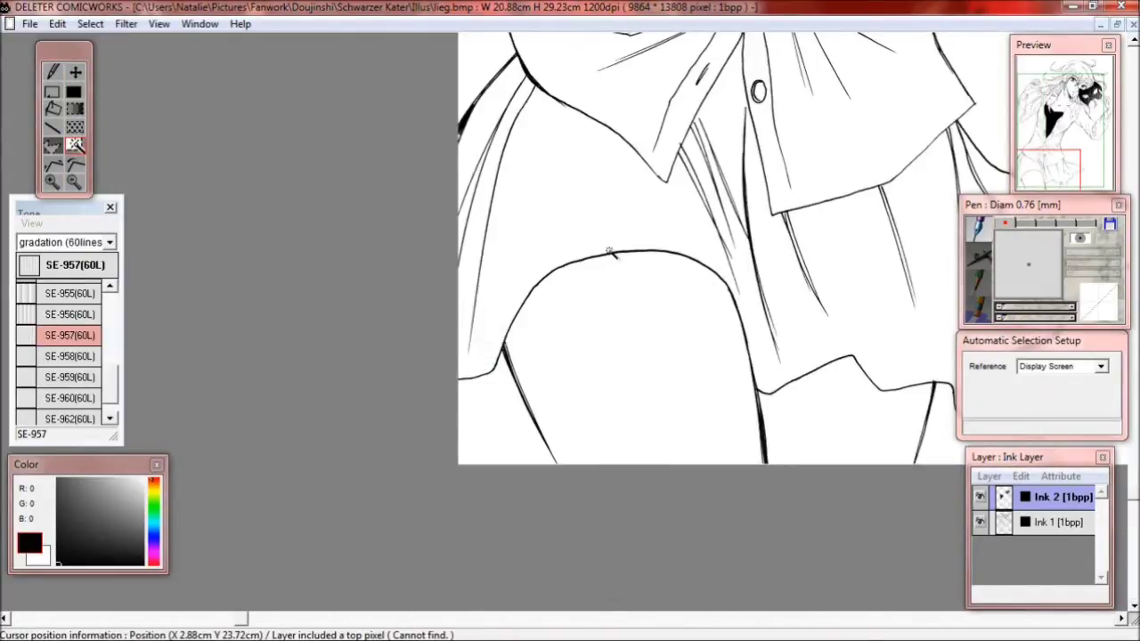
key(space)
drag(611, 259, 514, 333)
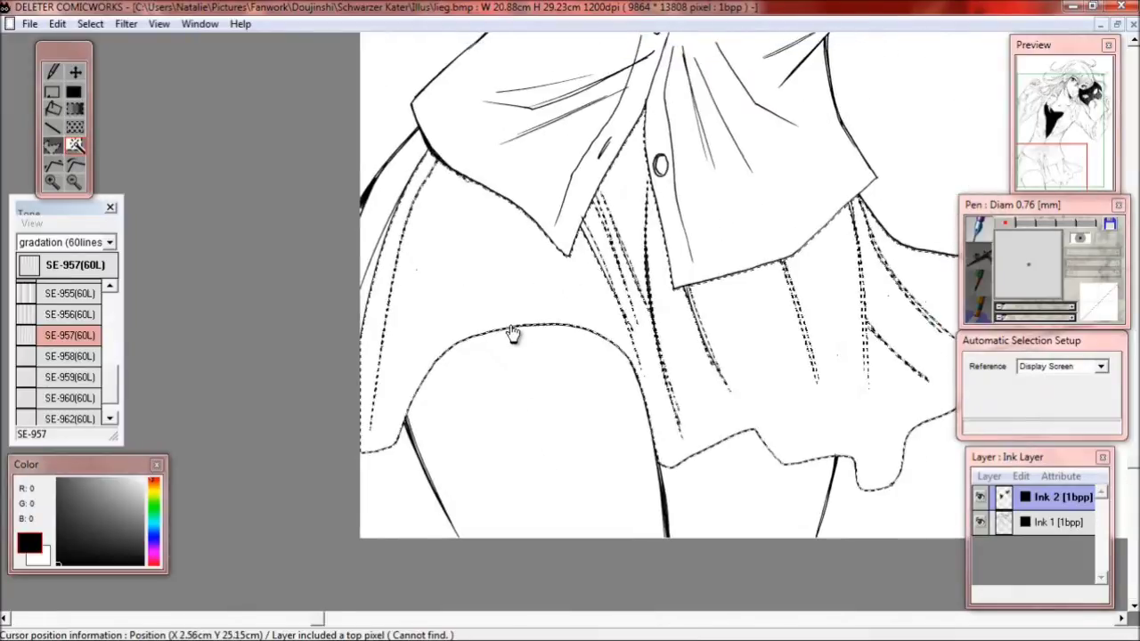
- Add the narrow skirt strips beside the left page edge and the gap between the folds below the shirt to the automatic selection
click(52, 181)
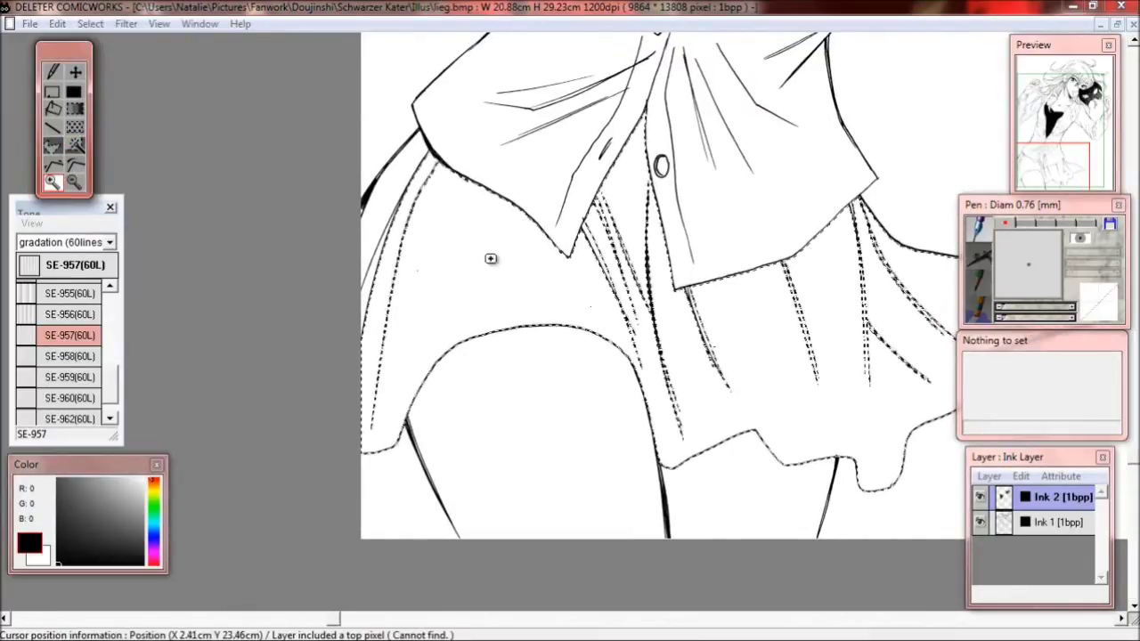
click(491, 257)
click(75, 146)
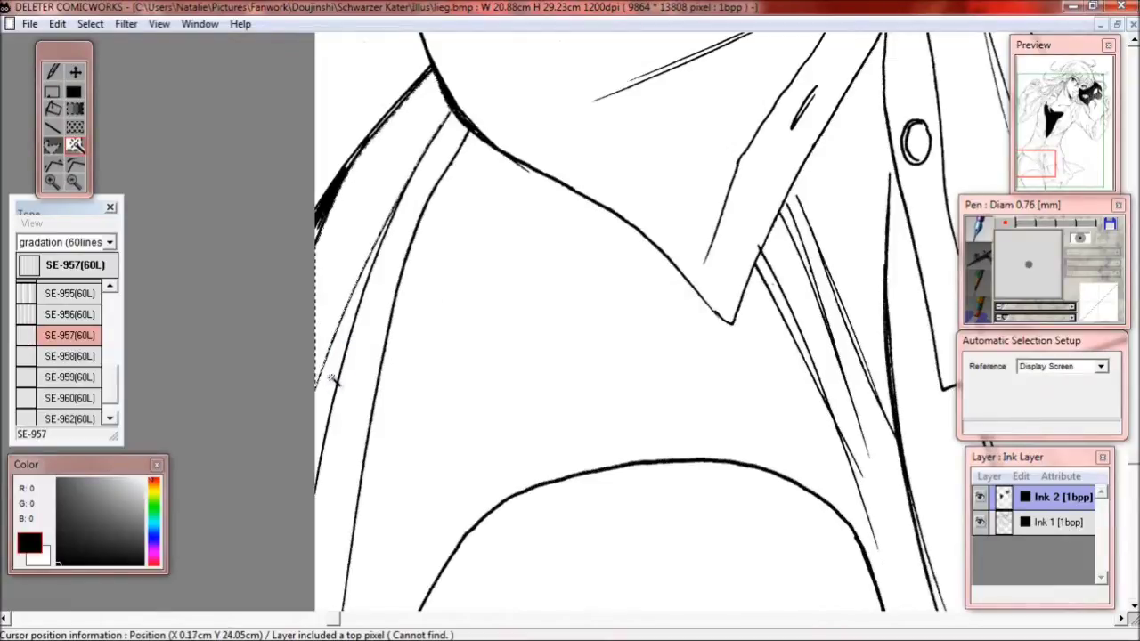
click(357, 401)
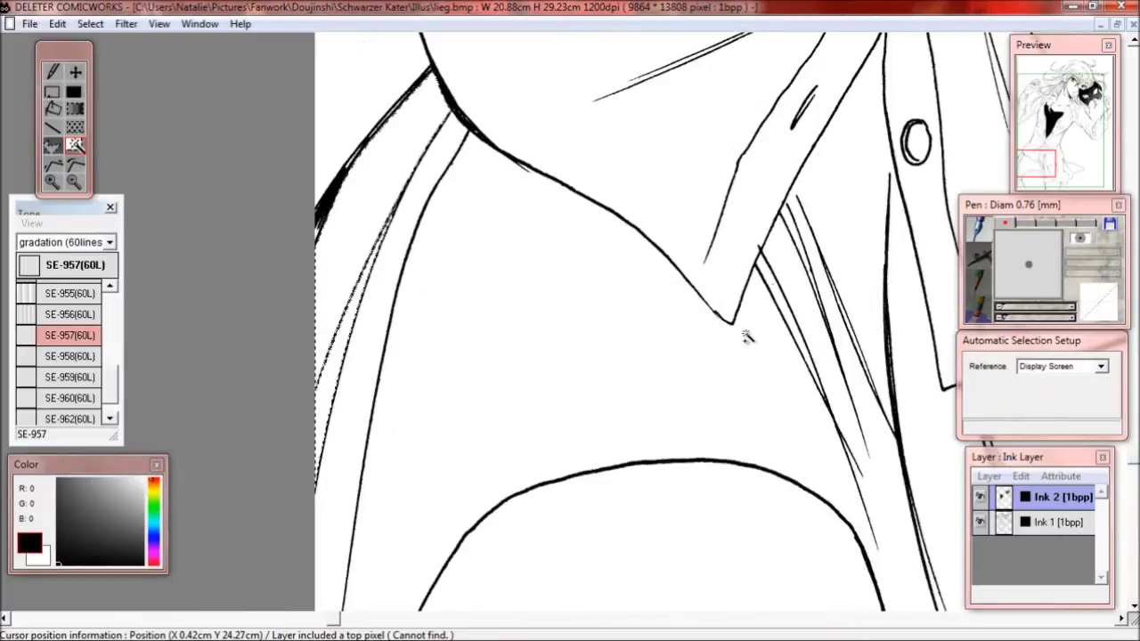
click(782, 302)
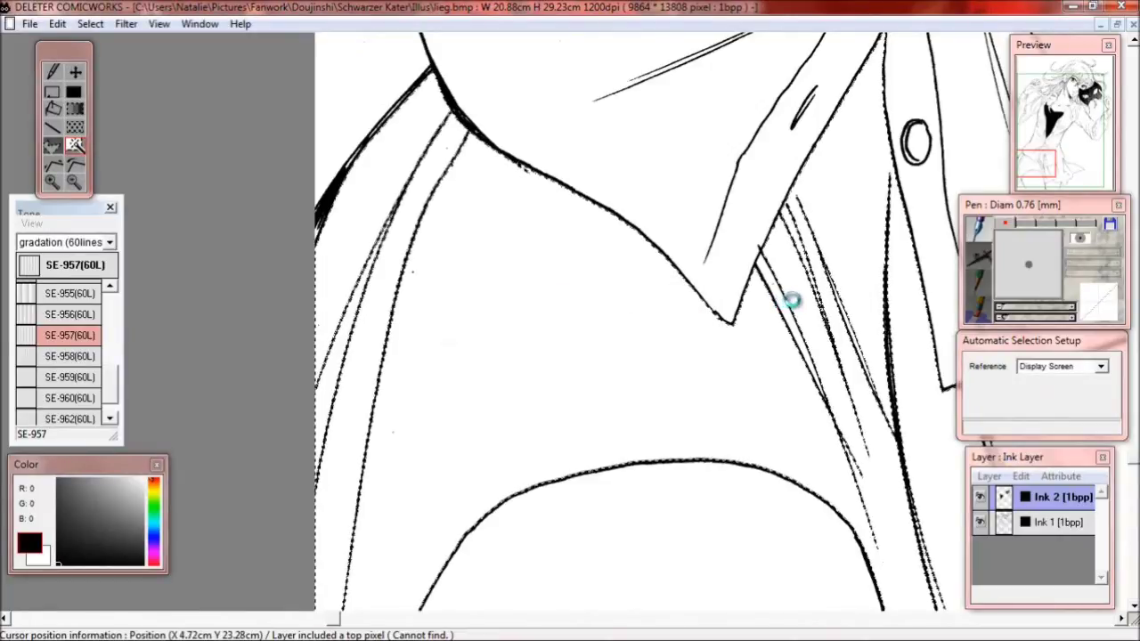
- Add the fold lines below the shirt opening and below the shirt front's corner to the skirt selection with polygon selections
drag(529, 275, 252, 228)
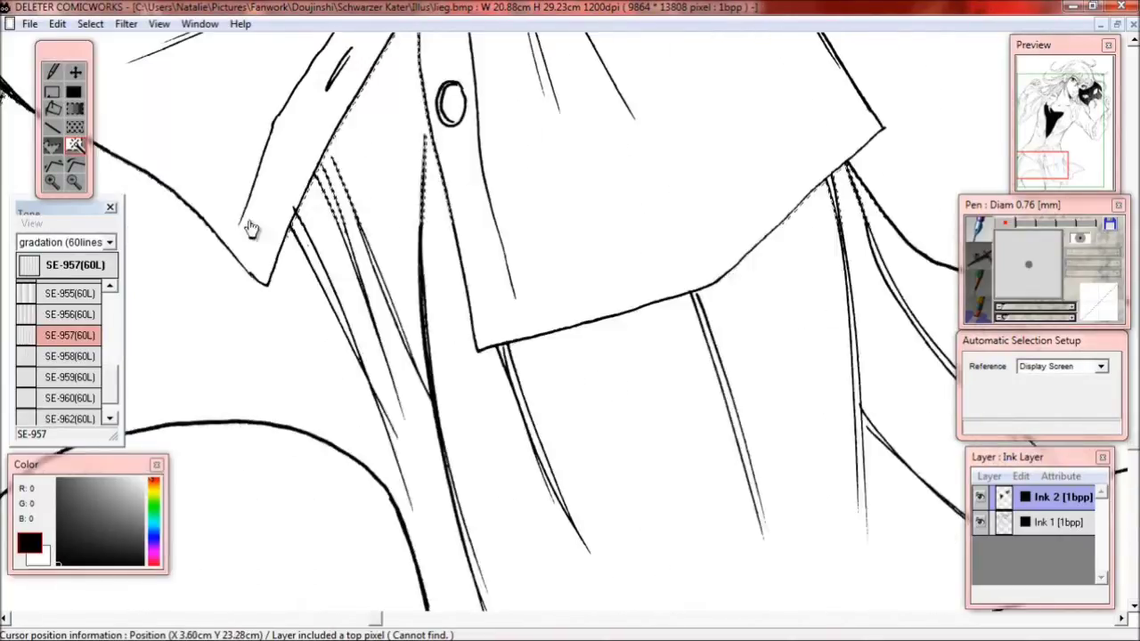
click(52, 146)
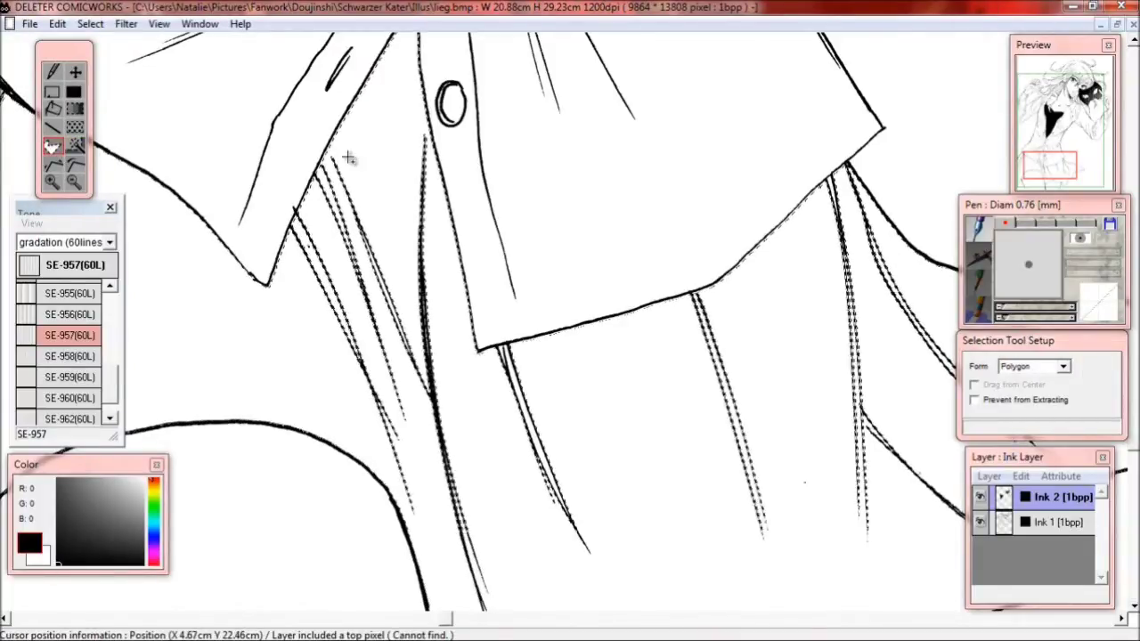
click(422, 378)
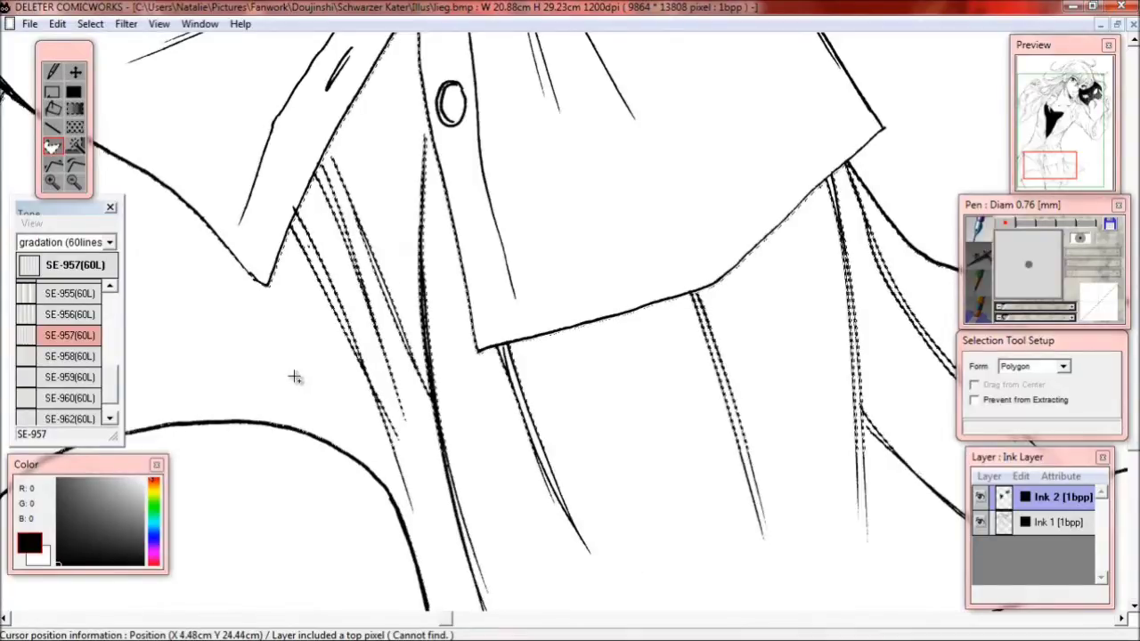
double_click(294, 377)
key(space)
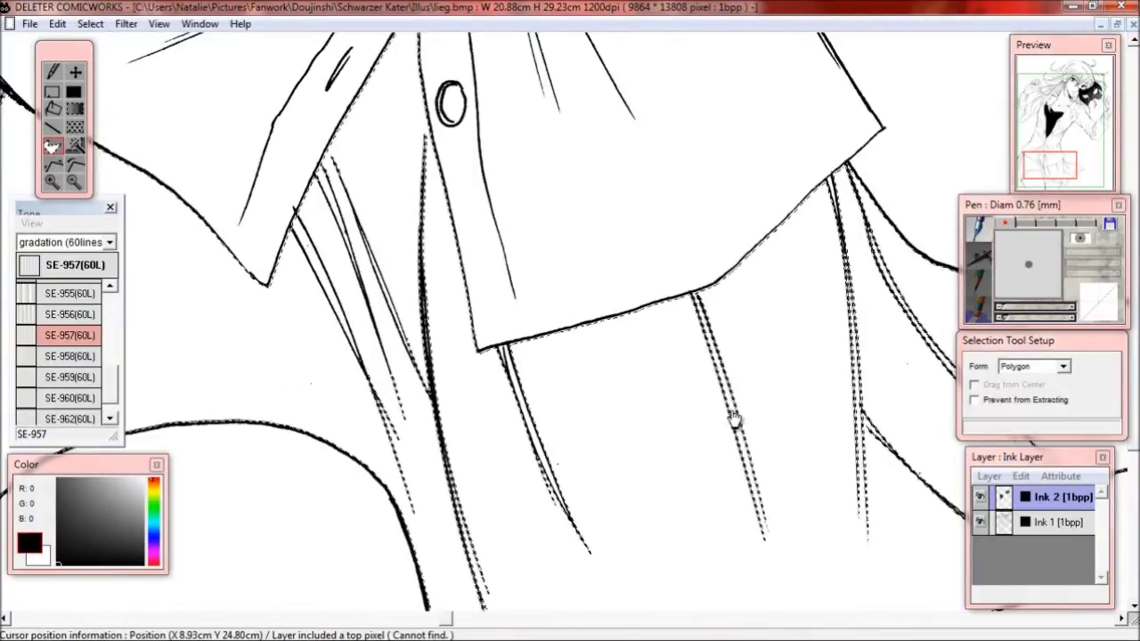
mouse_move(733, 418)
mouse_down()
mouse_move(302, 311)
mouse_move(651, 287)
mouse_up()
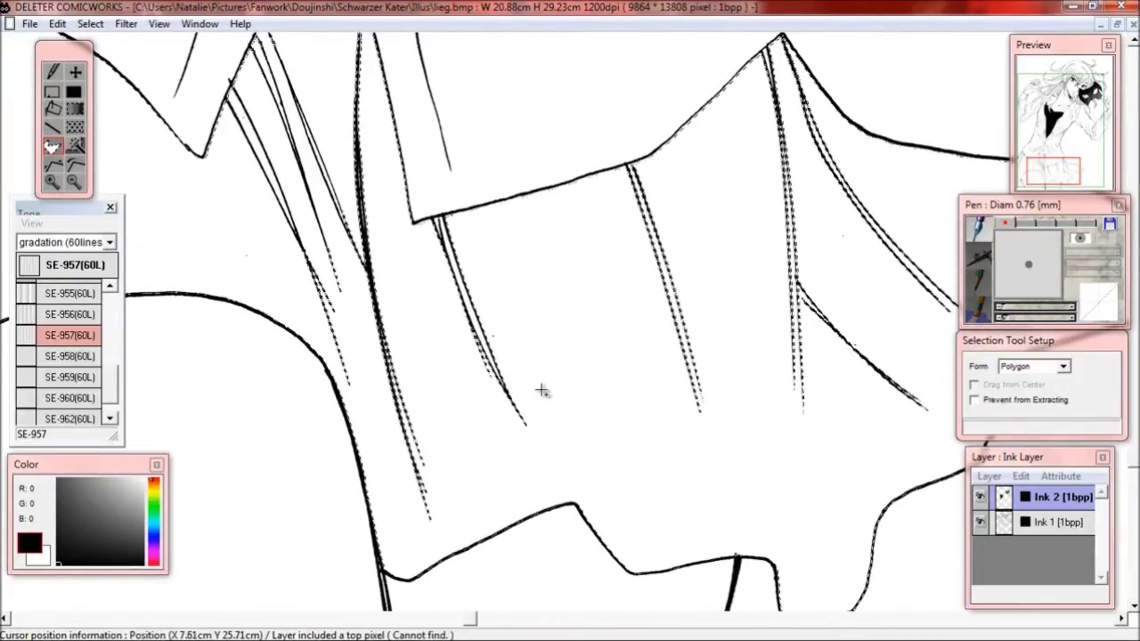
double_click(430, 336)
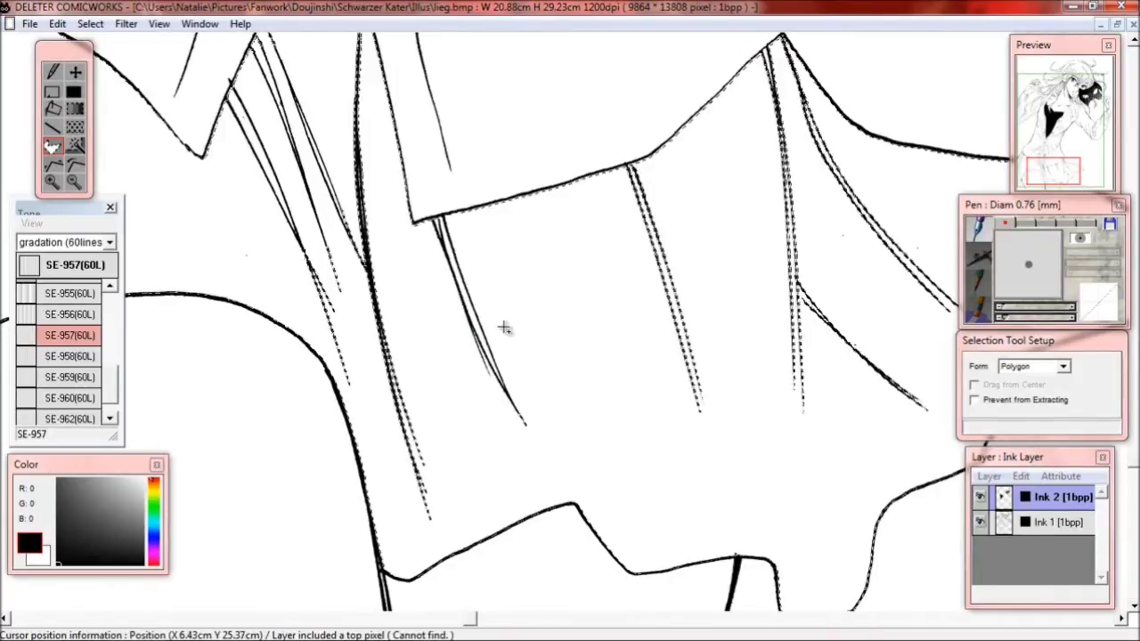
- Include the upper part of the fold lines near the shirt's right corner in the skirt selection with a polygon
drag(712, 115, 357, 508)
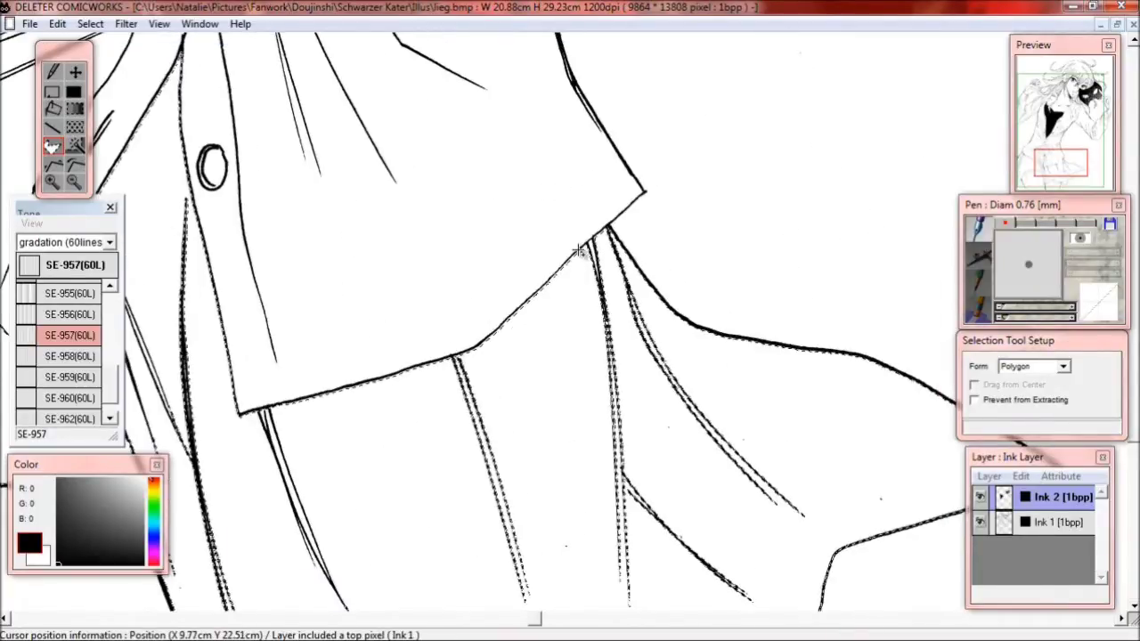
click(602, 229)
click(609, 351)
click(599, 362)
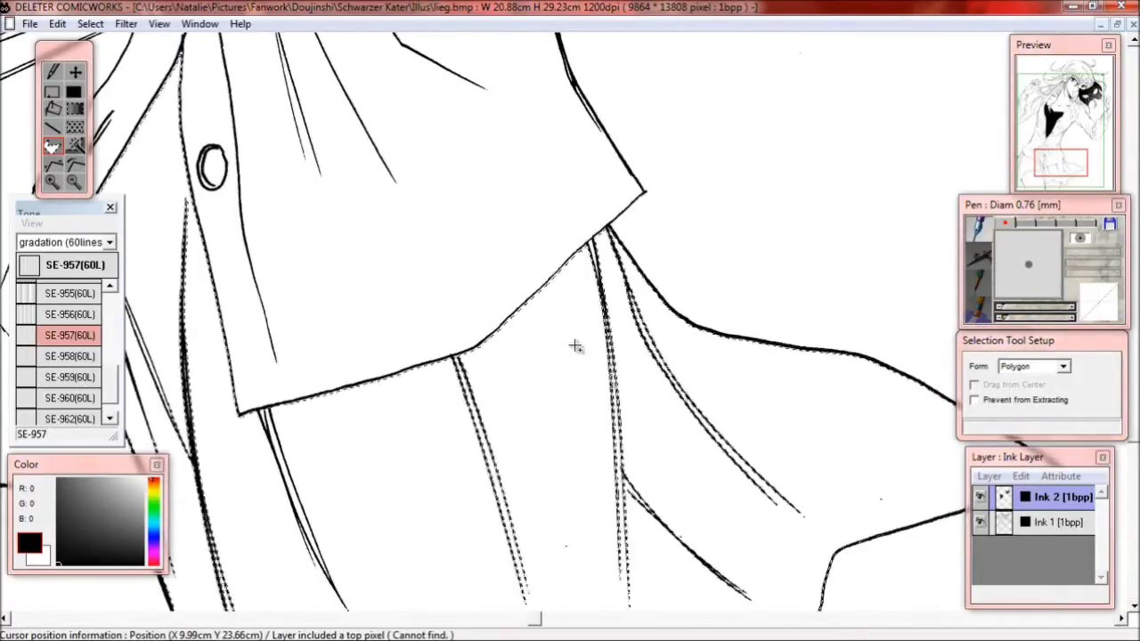
double_click(567, 337)
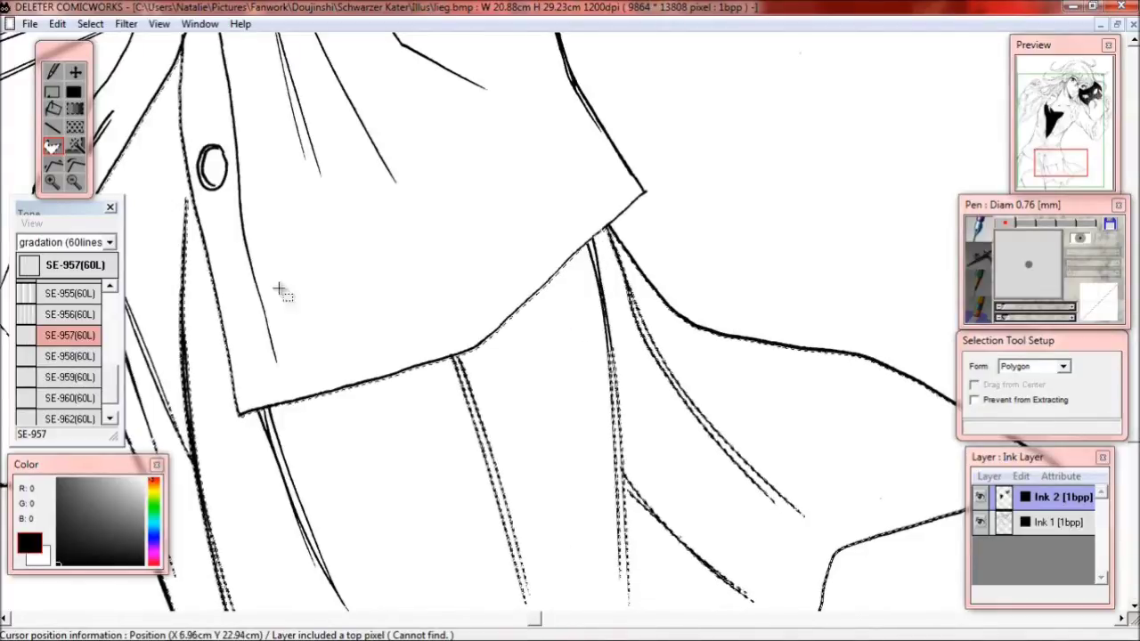
- Try a circular 60-line gradient of 50% to 100% density, about 0.65 cm long, diagonally across the skirt, and undo it
click(74, 182)
click(484, 340)
click(437, 424)
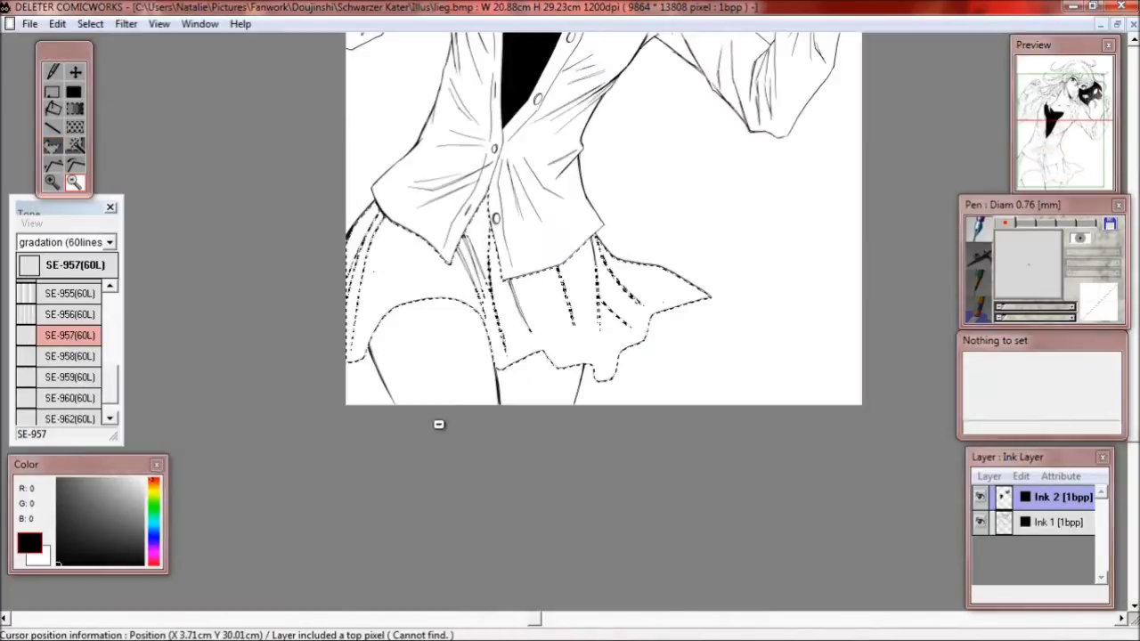
click(75, 141)
click(75, 109)
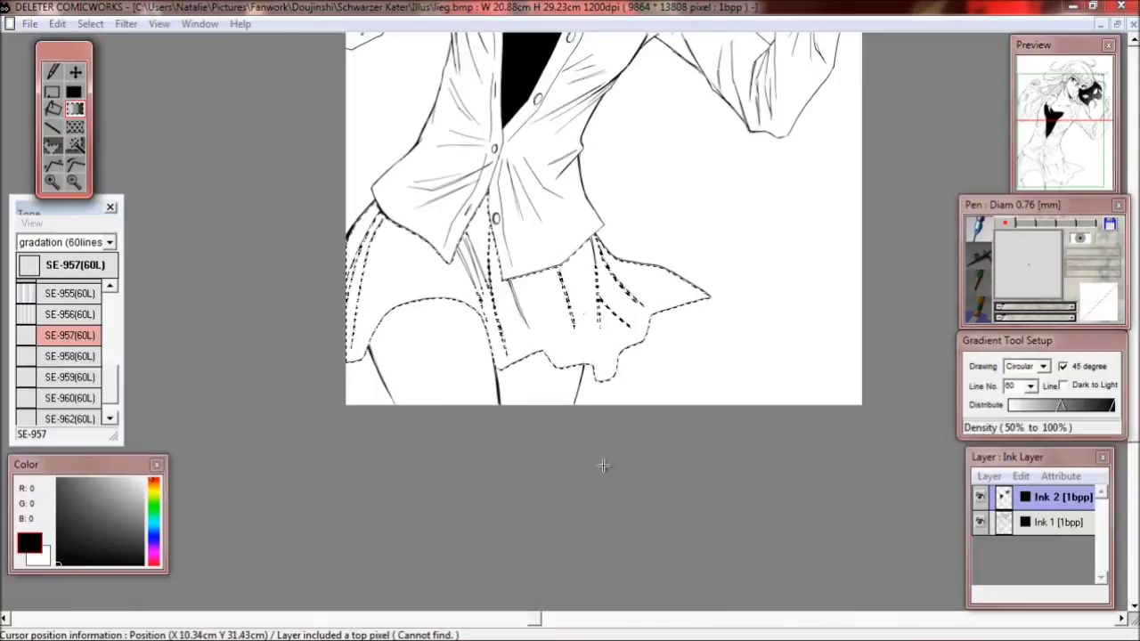
drag(511, 279, 634, 467)
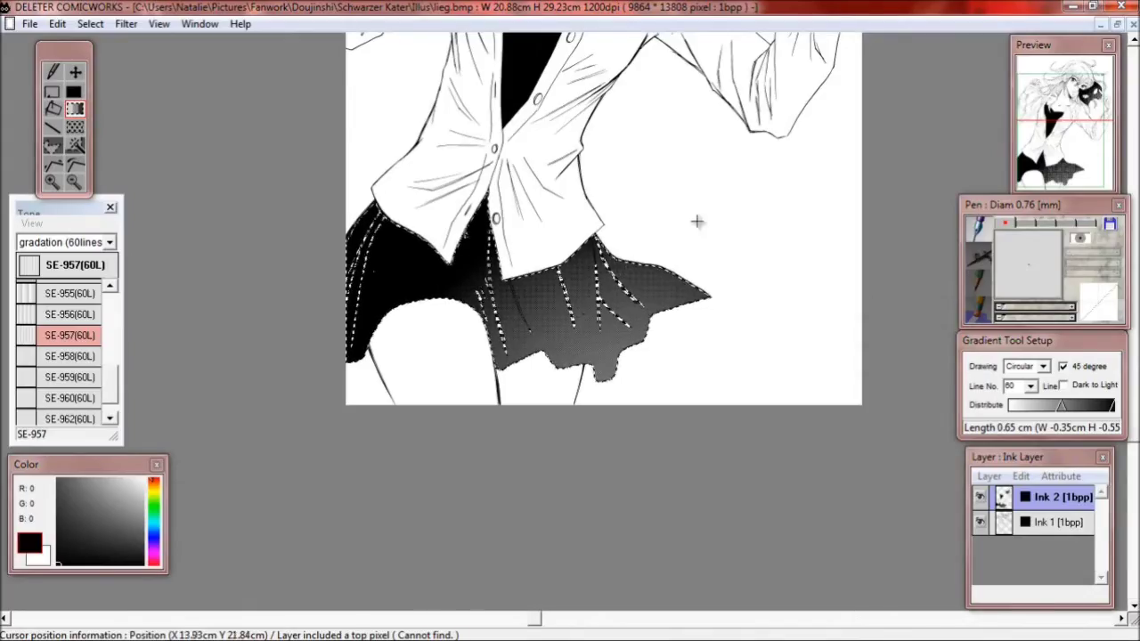
drag(695, 228, 768, 376)
key(ctrl+z)
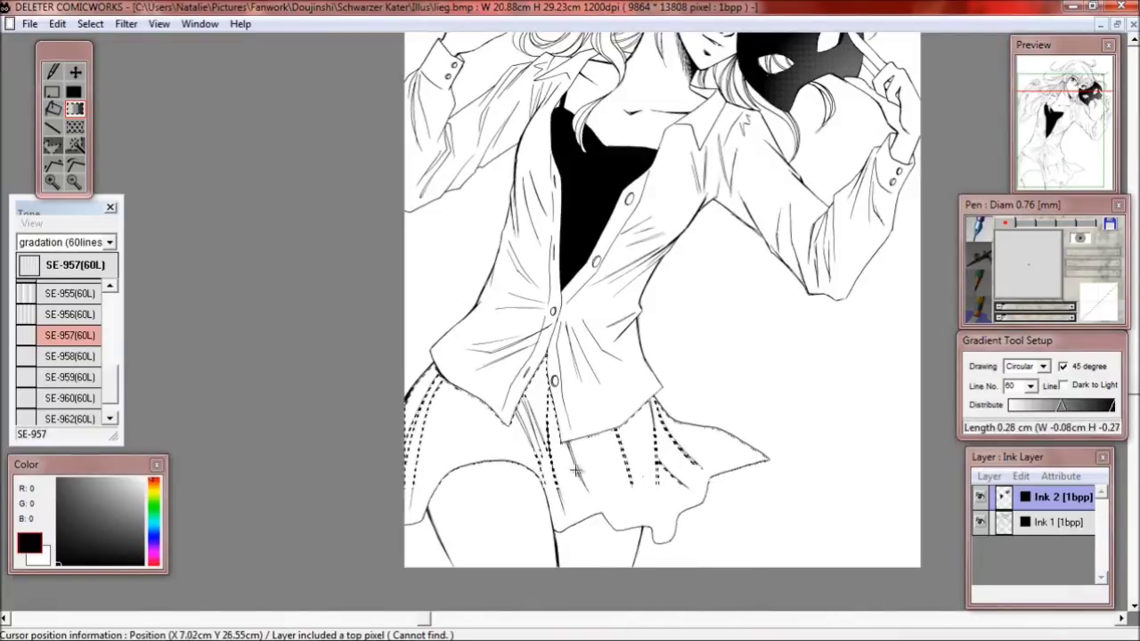
- Try two more circular gradients on the skirt, about 0.46 cm and 0.55 cm long, running upward, and undo each
drag(576, 470, 577, 432)
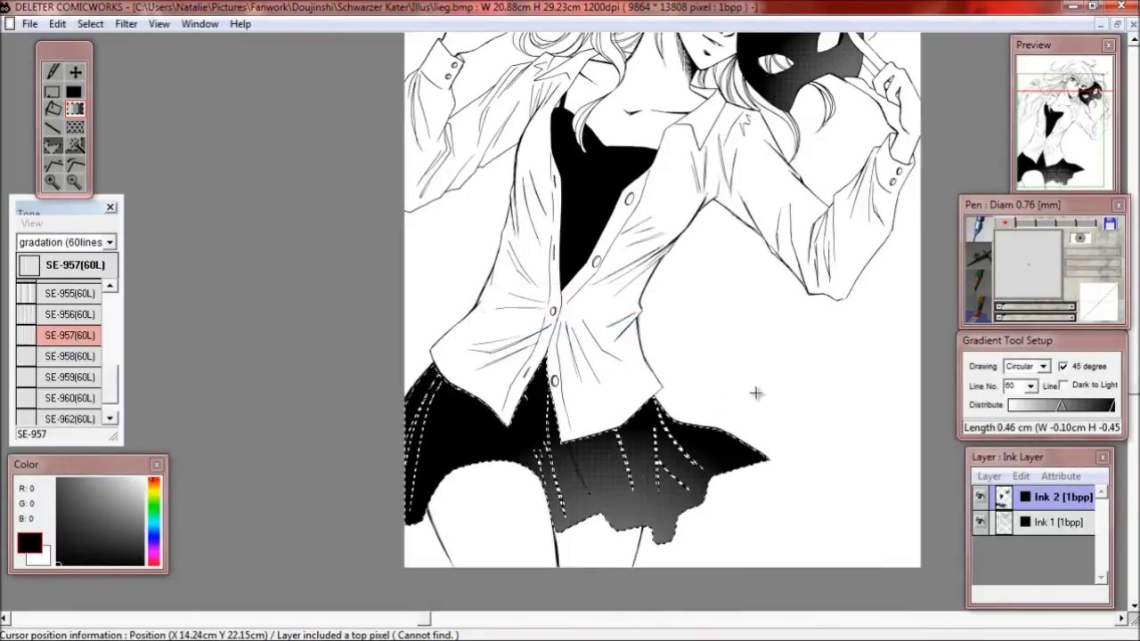
key(ctrl+z)
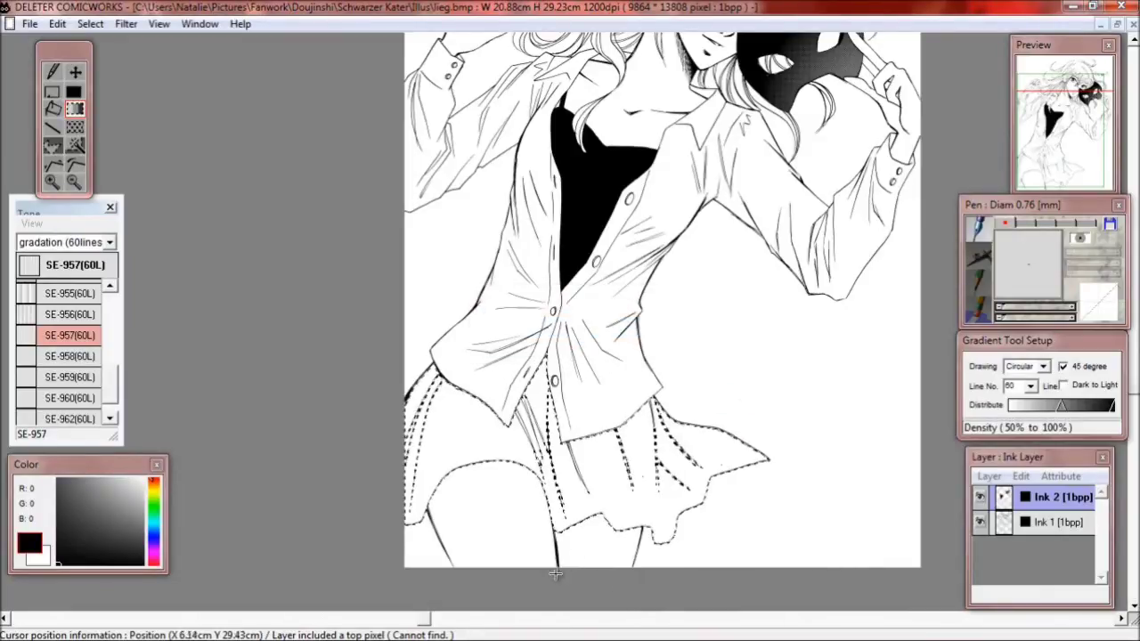
drag(549, 599, 570, 391)
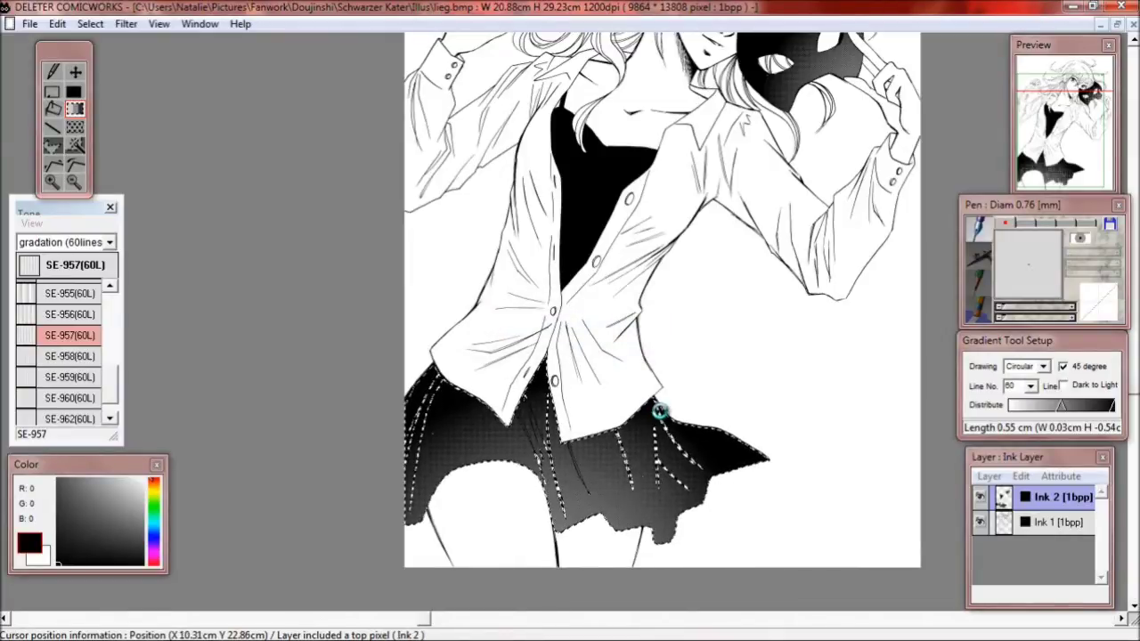
key(ctrl+z)
- Apply a circular gradient about 0.52 cm long from below the page up to the shirt front's corner, and clear the skirt selection
drag(628, 610, 563, 410)
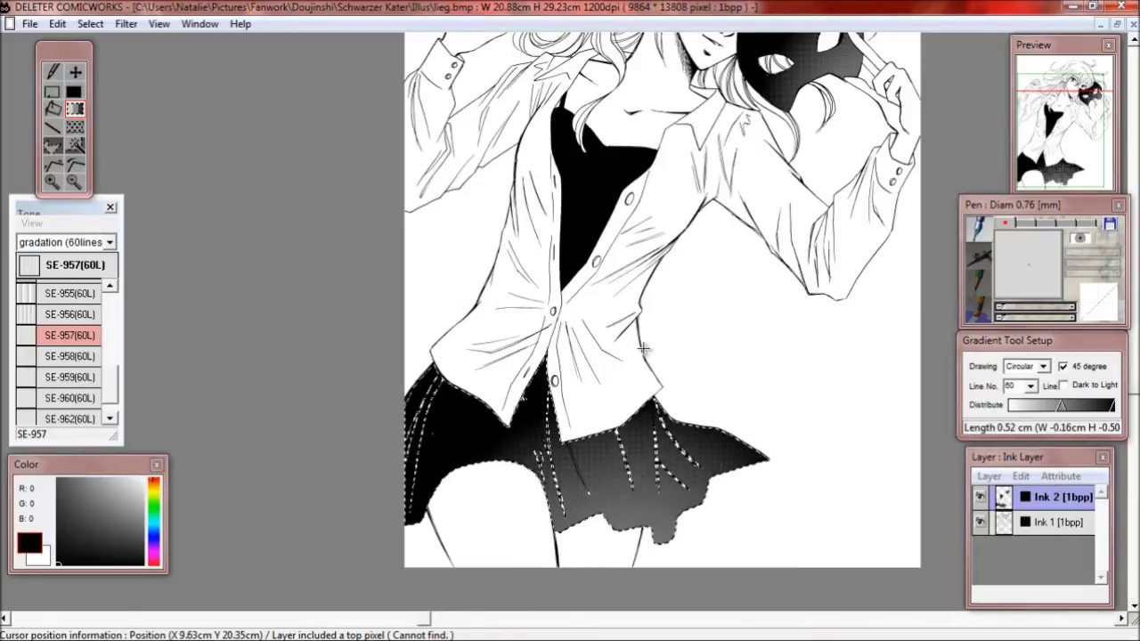
key(ctrl+d)
drag(774, 372, 626, 488)
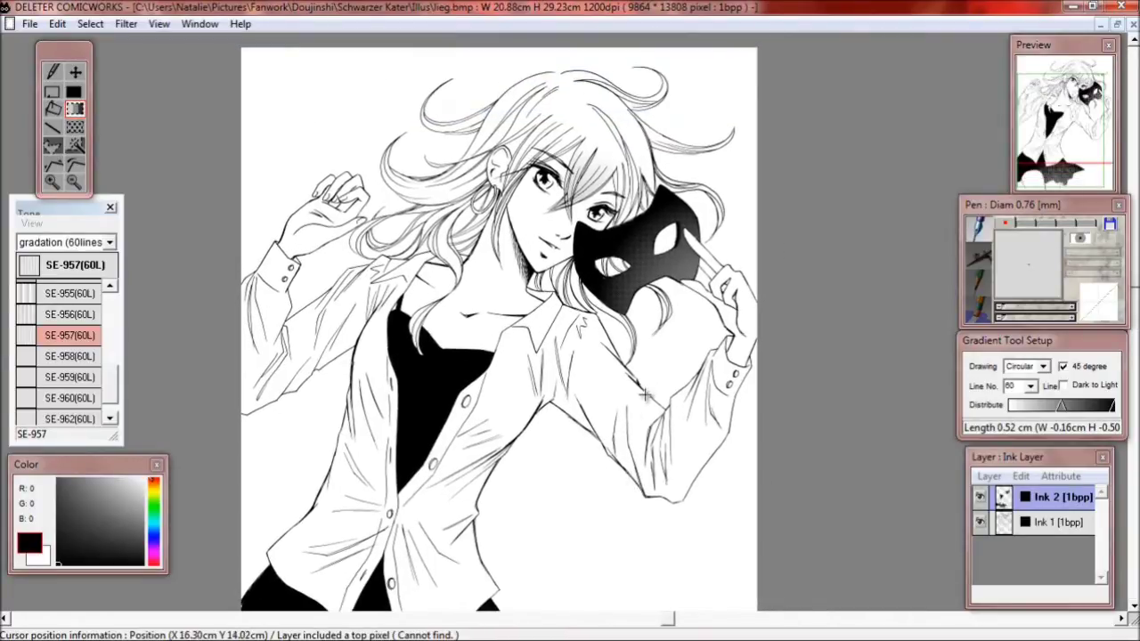
click(89, 314)
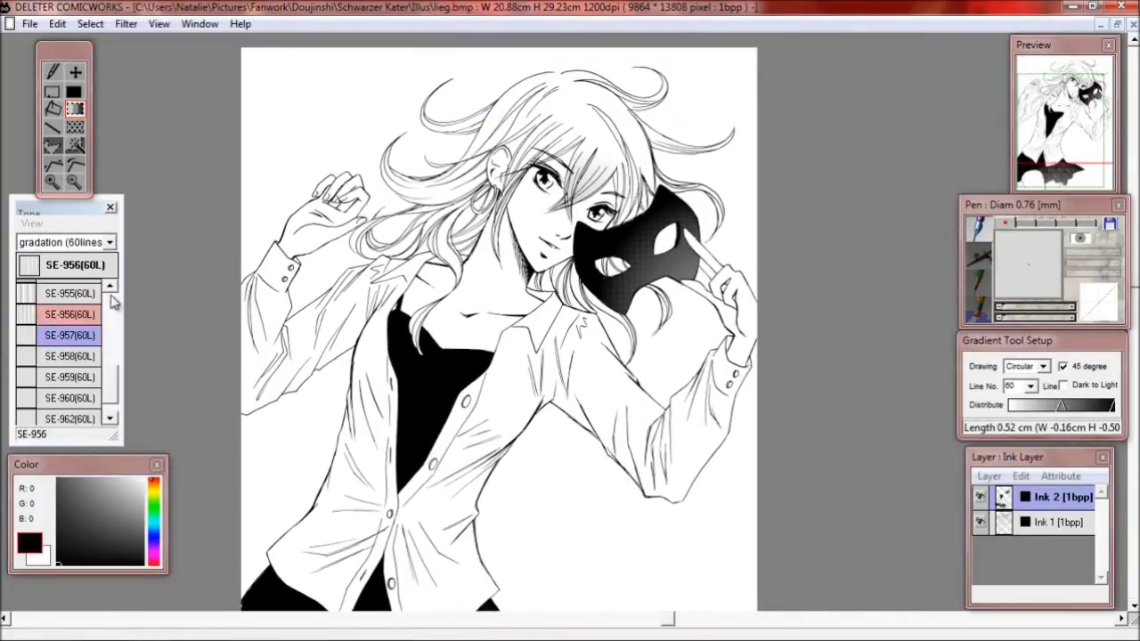
click(109, 242)
mouse_move(113, 323)
mouse_down()
mouse_move(112, 276)
mouse_move(119, 333)
mouse_up()
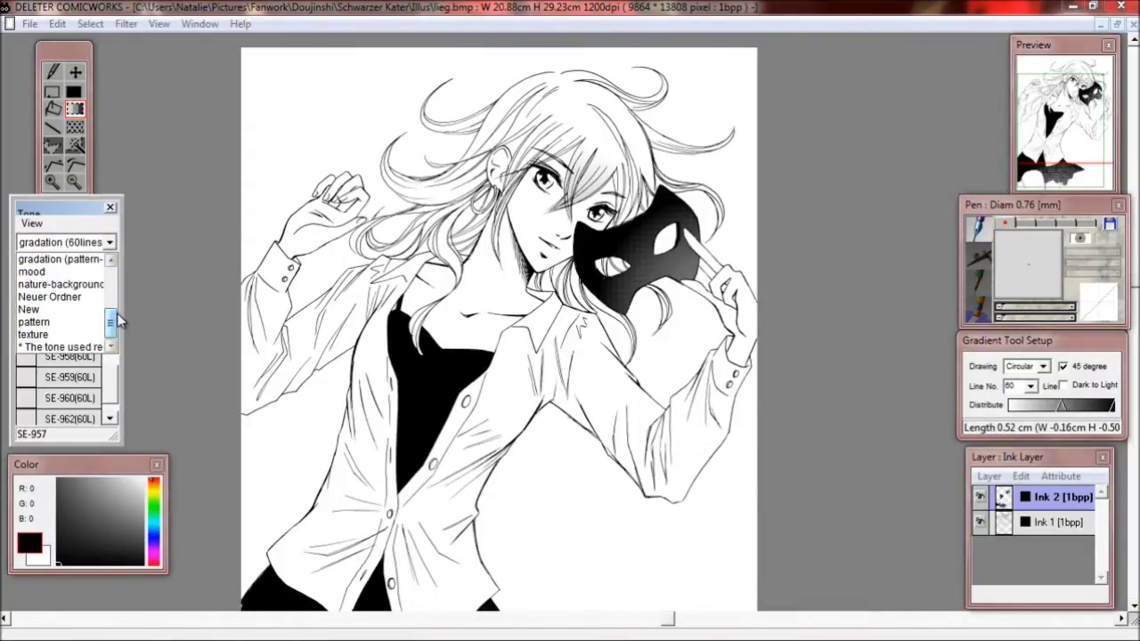
click(31, 27)
click(32, 26)
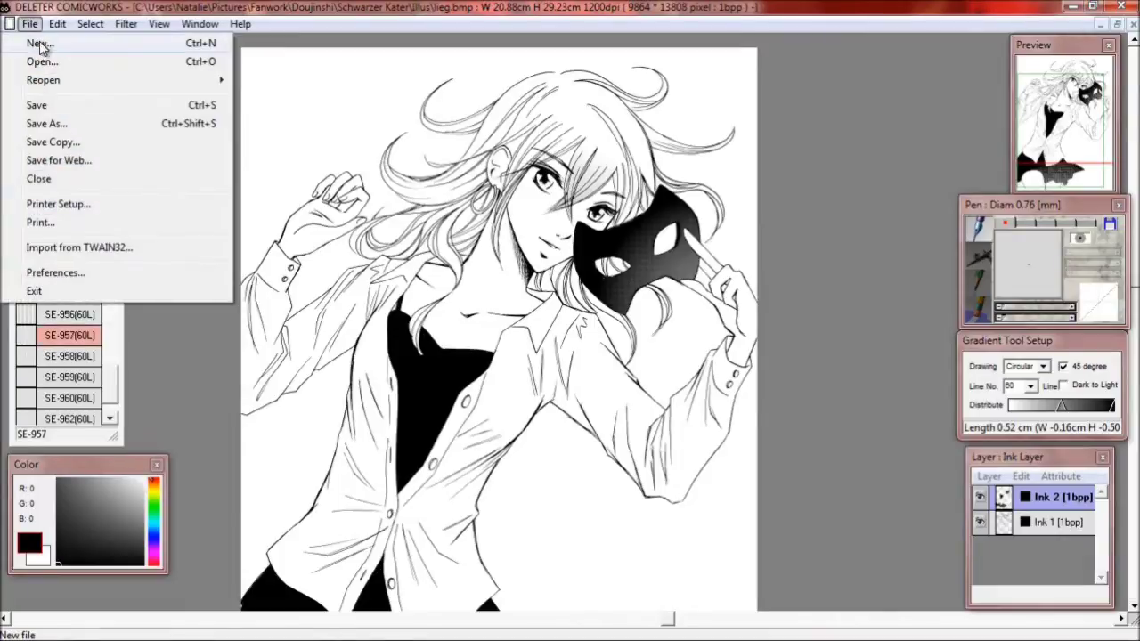
click(30, 24)
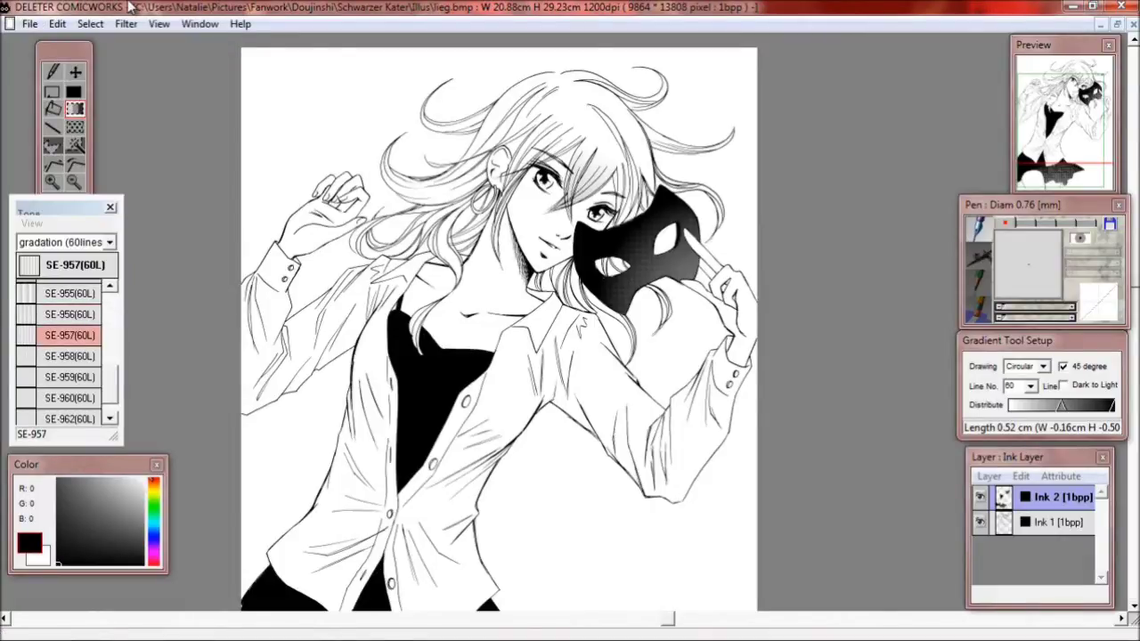
- Switch from the illustration to the minimized tone document SE-1285.bmp and show it maximized
click(1117, 25)
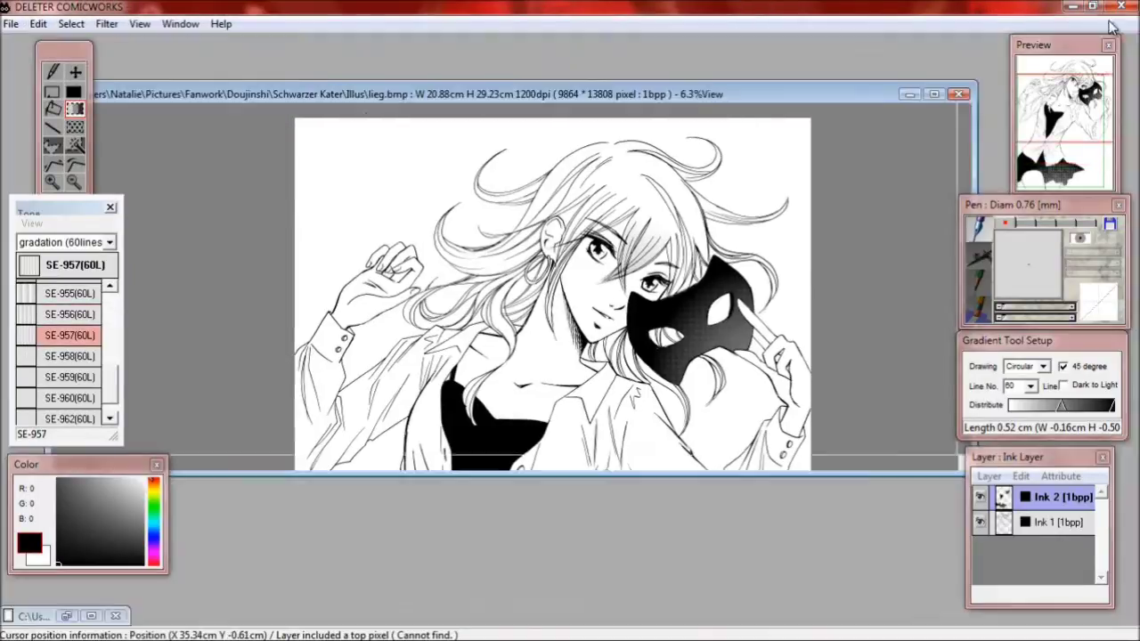
click(49, 621)
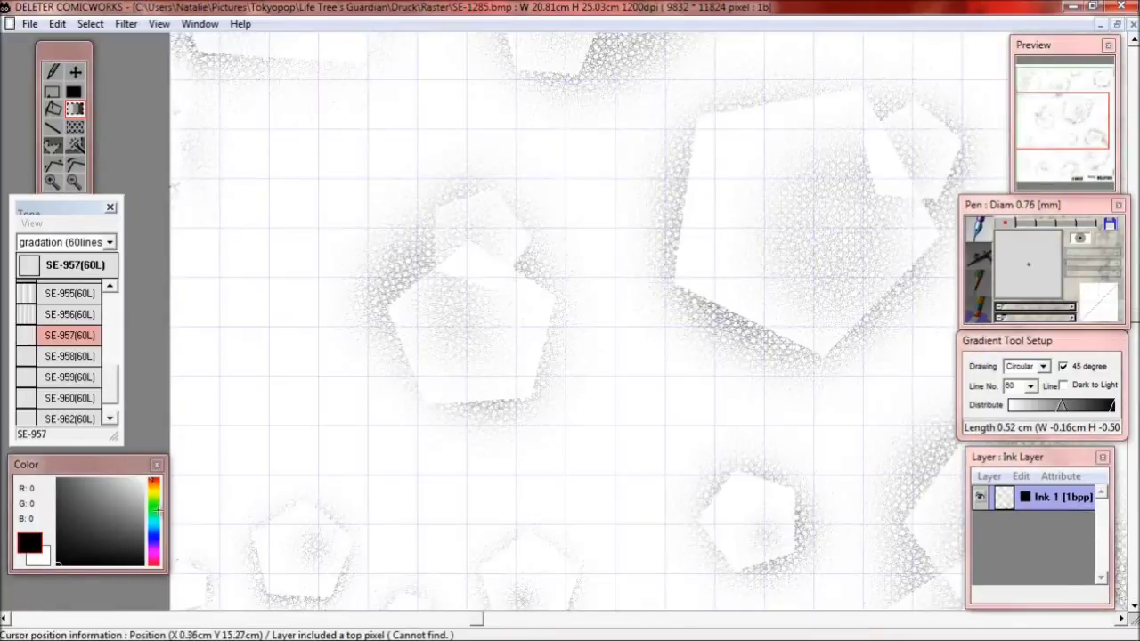
- Select the large overlapping pentagon motif on the SE-1285 tone sheet with a loose polygon outline that includes its dotted shading
mouse_move(1062, 116)
mouse_down()
mouse_move(1084, 93)
mouse_move(1064, 107)
mouse_move(1080, 122)
mouse_up()
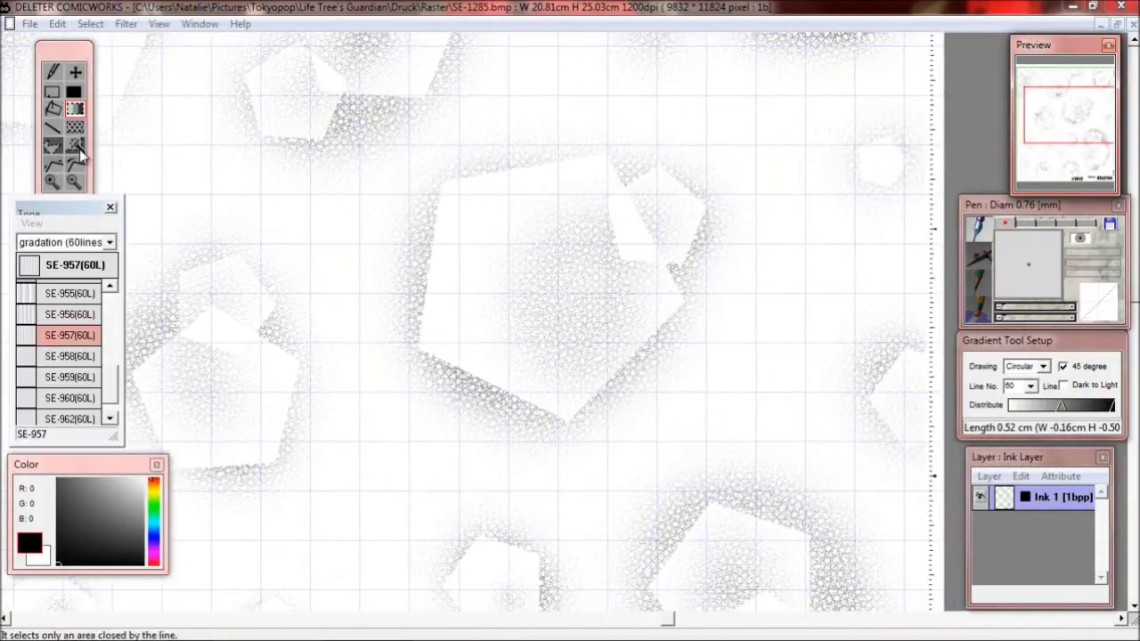
click(51, 147)
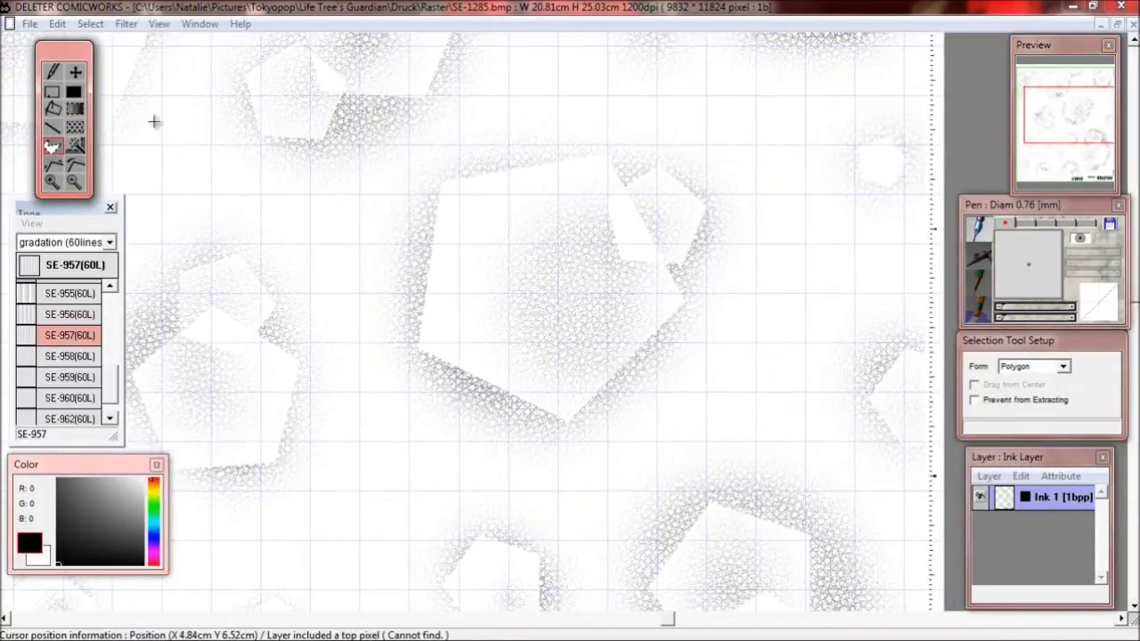
click(346, 230)
click(390, 167)
click(470, 119)
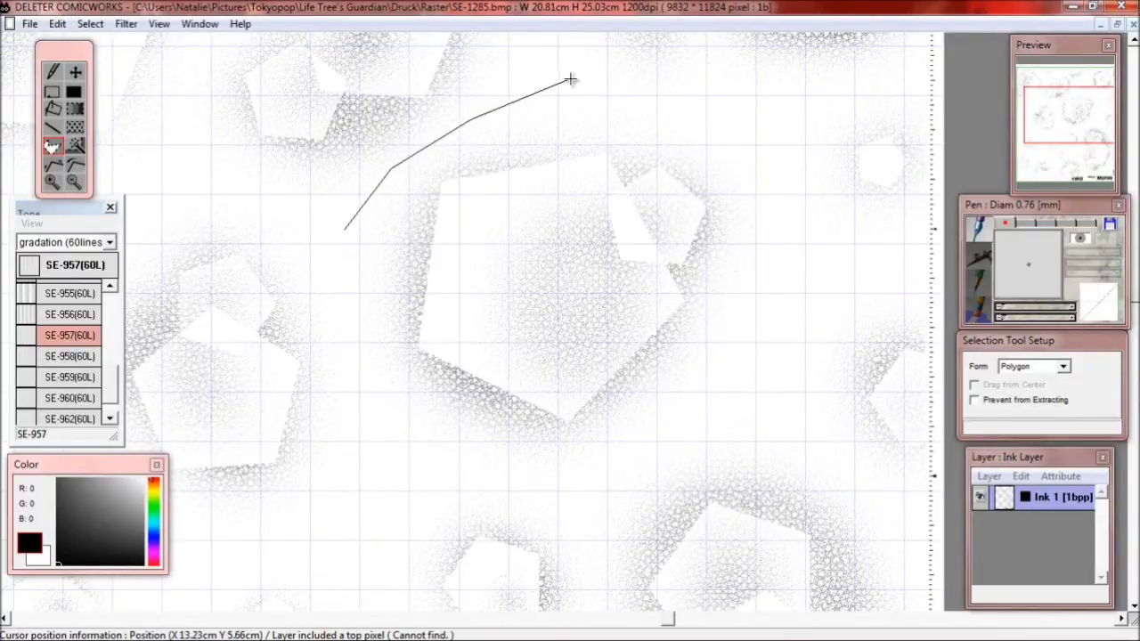
click(570, 79)
click(670, 112)
click(757, 150)
click(792, 241)
click(709, 434)
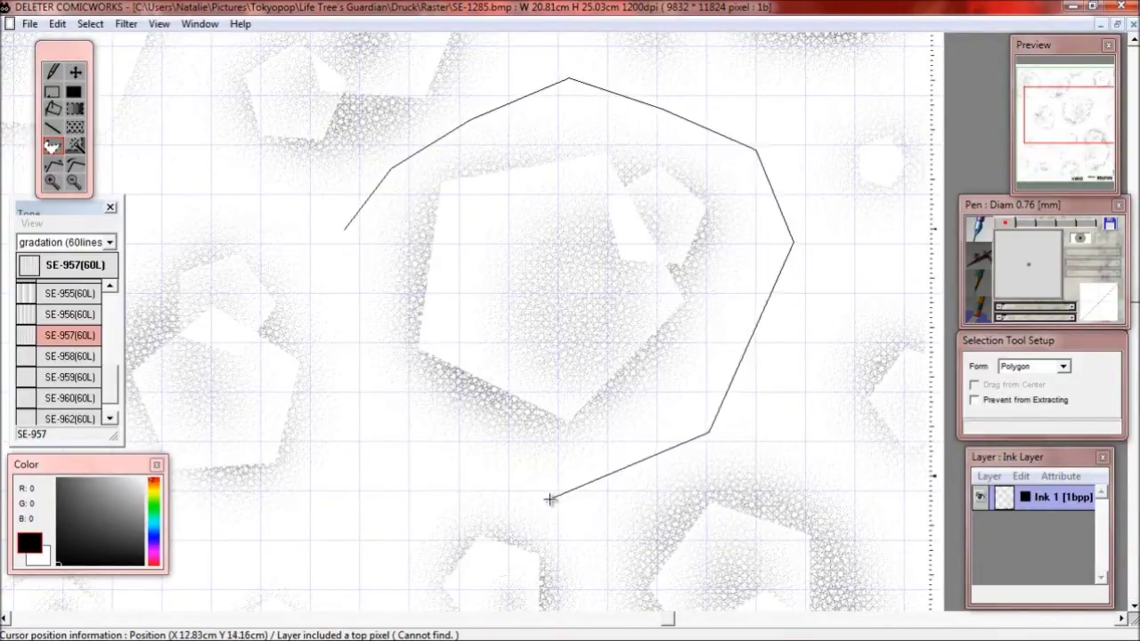
click(550, 499)
click(422, 439)
double_click(357, 368)
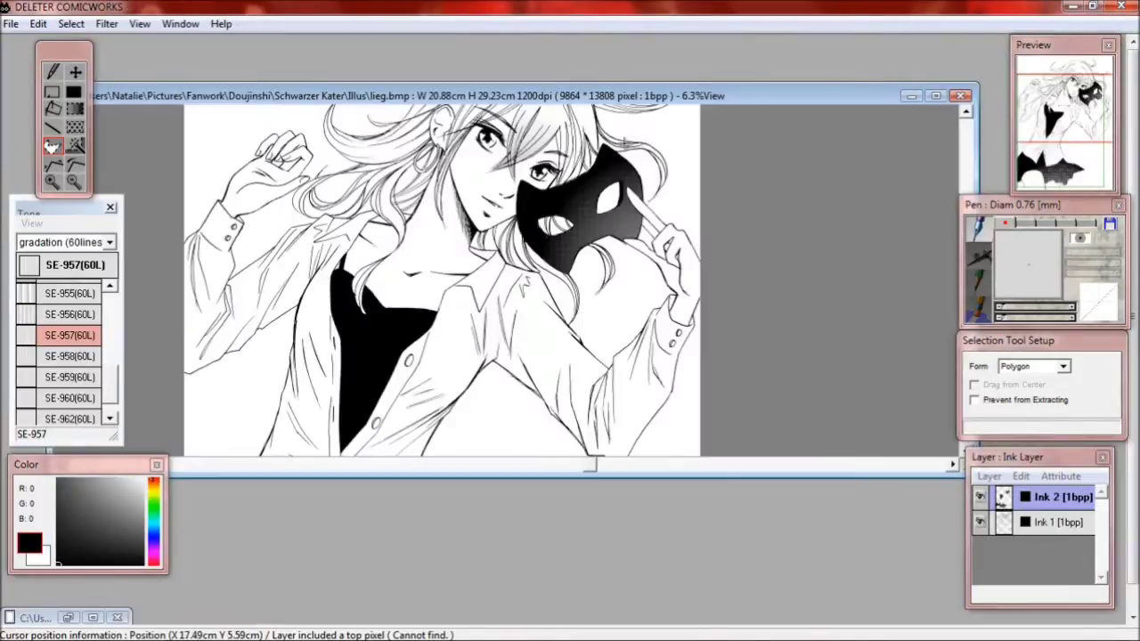
- Paste the copied large pentagon motif into the maximized lieg.bmp illustration and move it above the raised hand, beside the hair
double_click(571, 96)
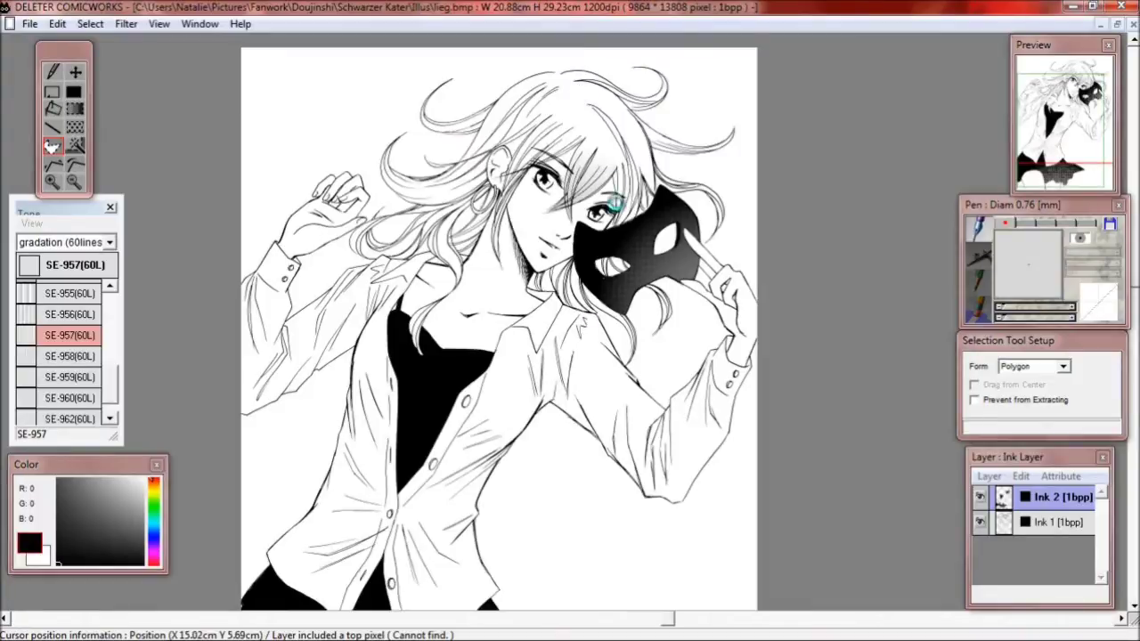
key(ctrl+v)
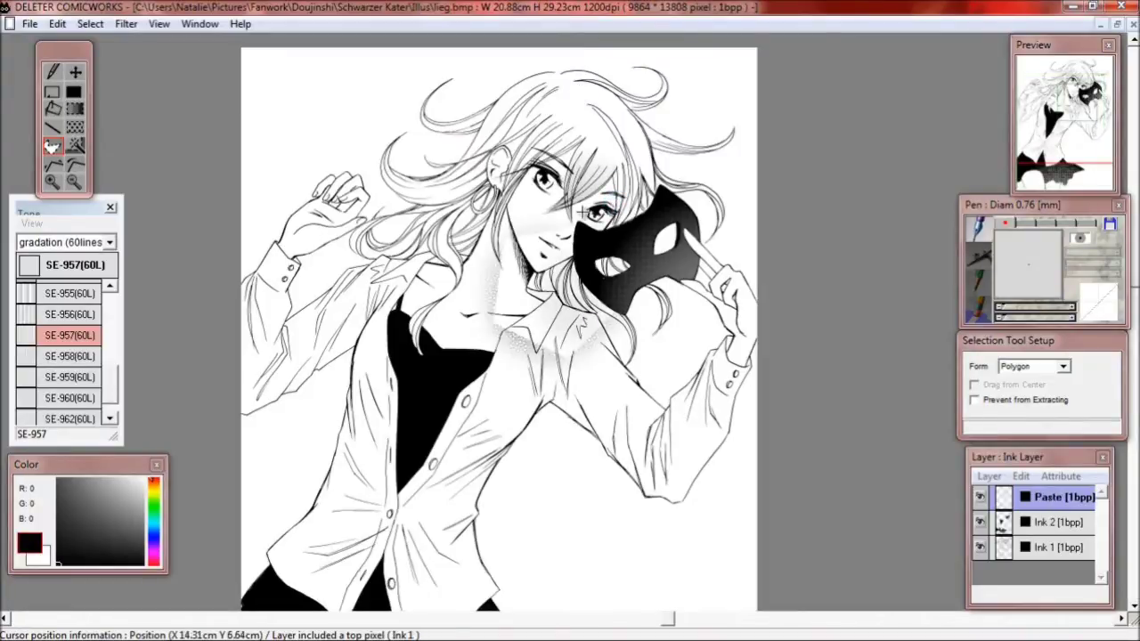
click(71, 73)
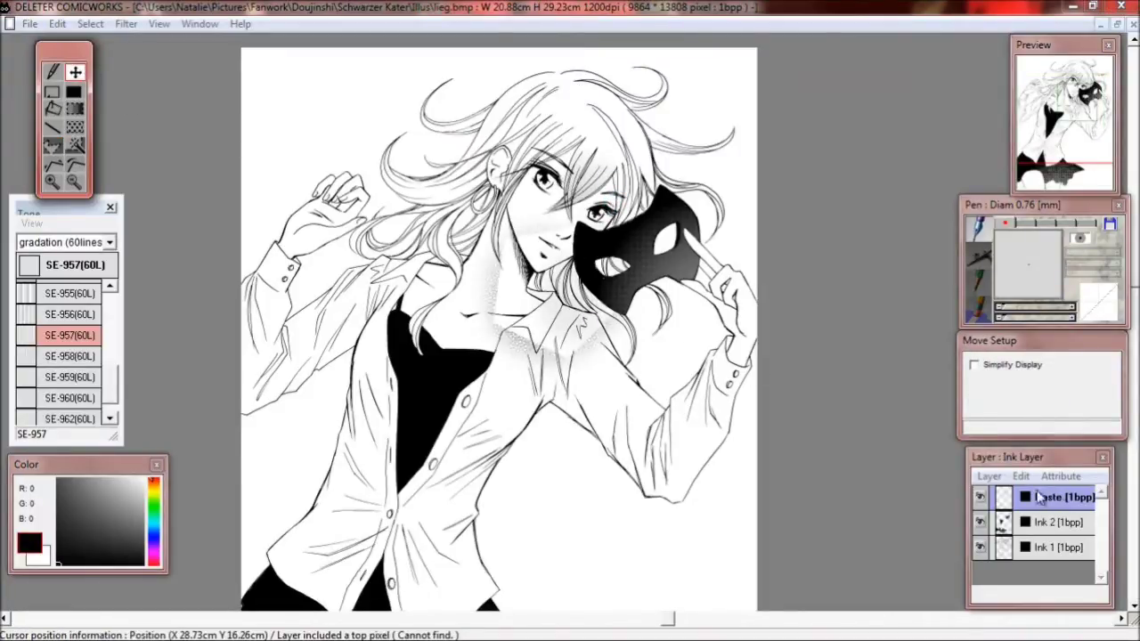
drag(580, 307, 565, 300)
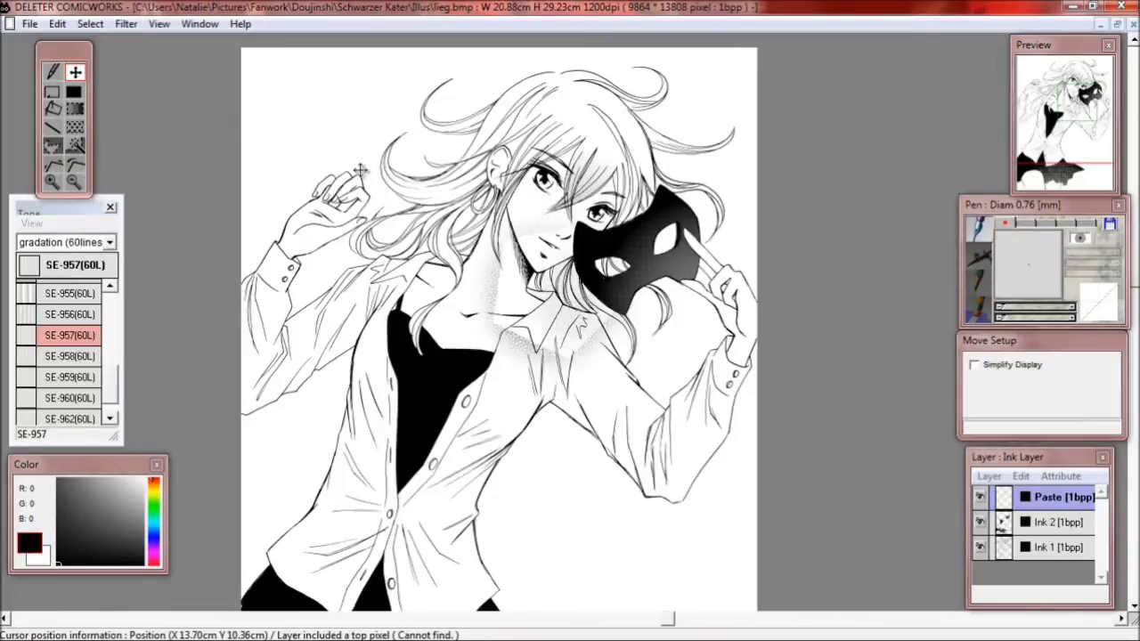
drag(359, 169, 393, 138)
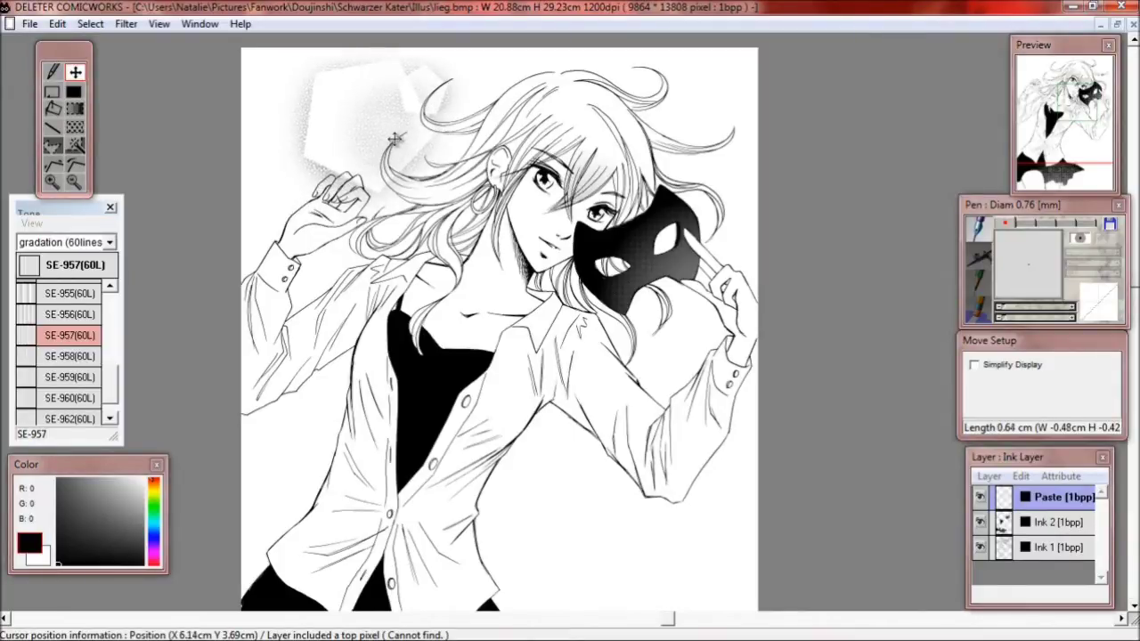
drag(395, 139, 396, 139)
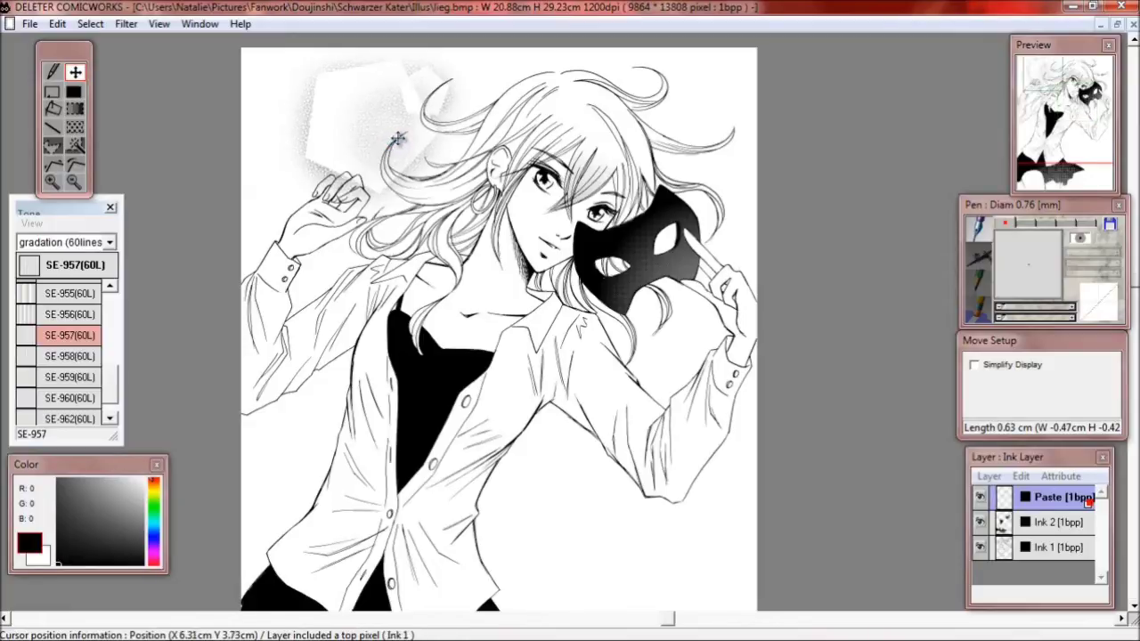
- Return to the SE-1285.bmp tone sheet and select the medium double-pentagon motif beside the large one with a polygon outline
click(1116, 25)
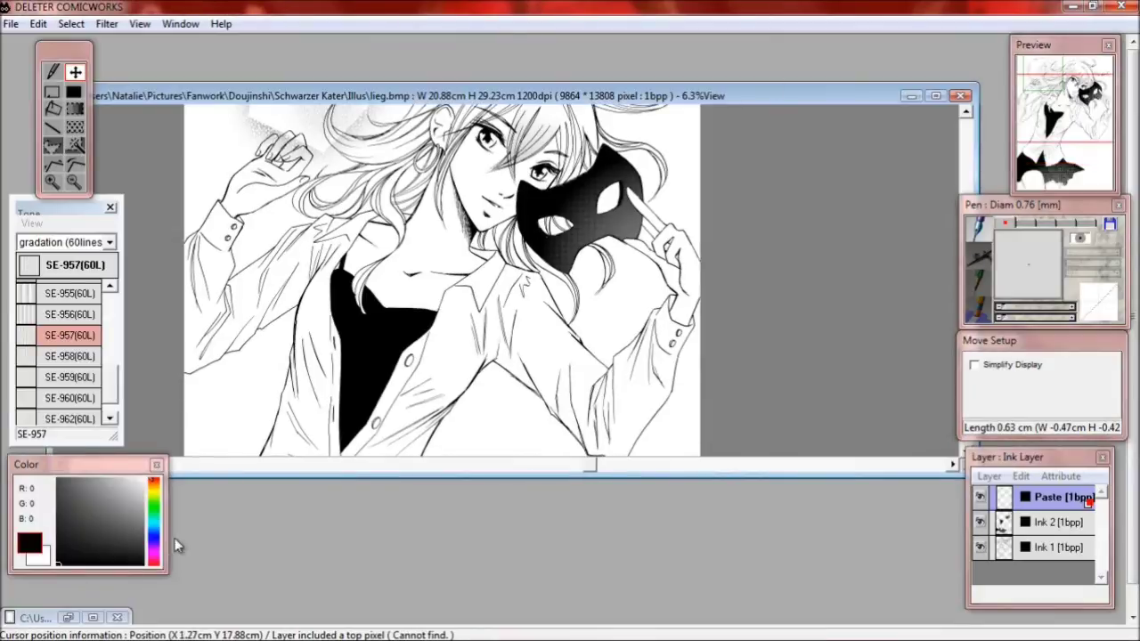
click(94, 617)
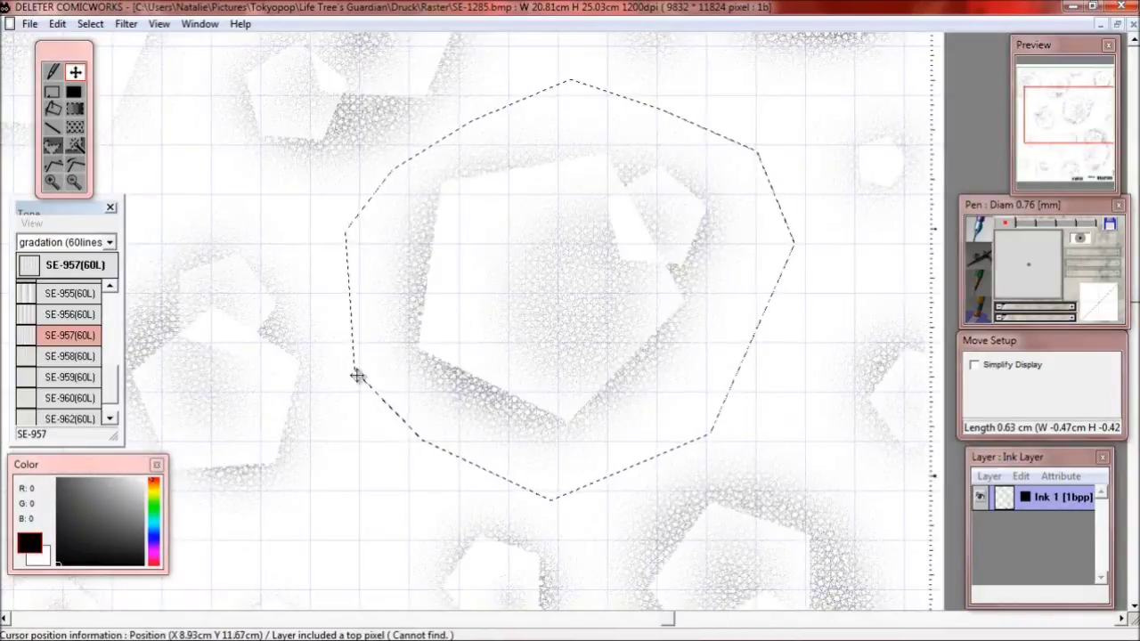
click(51, 147)
click(390, 421)
click(307, 354)
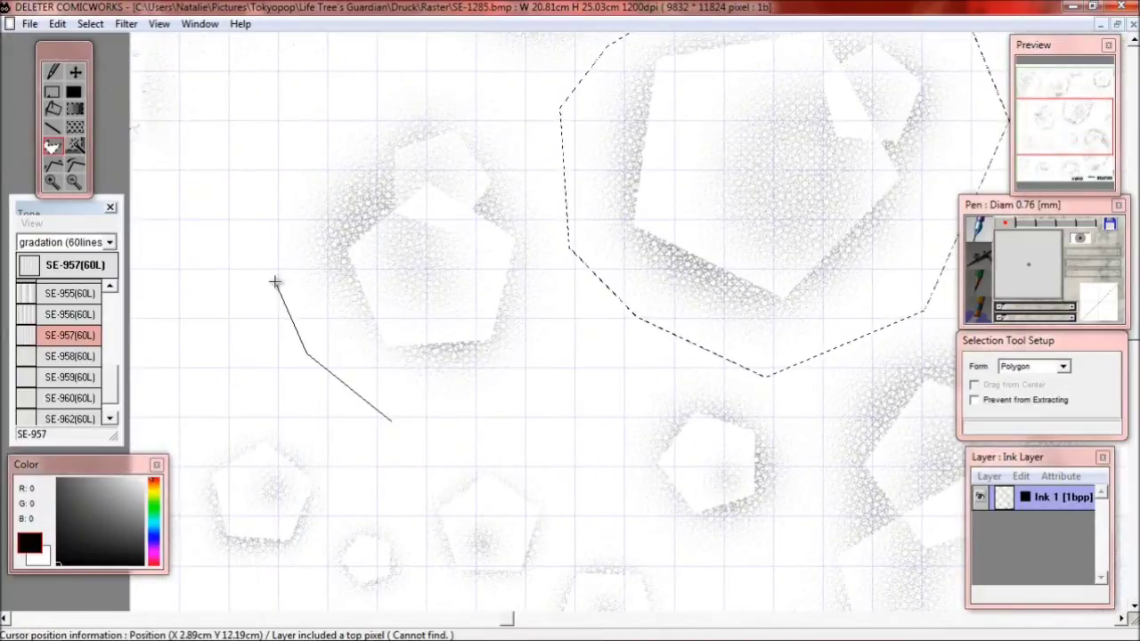
click(267, 267)
click(267, 186)
click(325, 98)
click(405, 60)
click(470, 68)
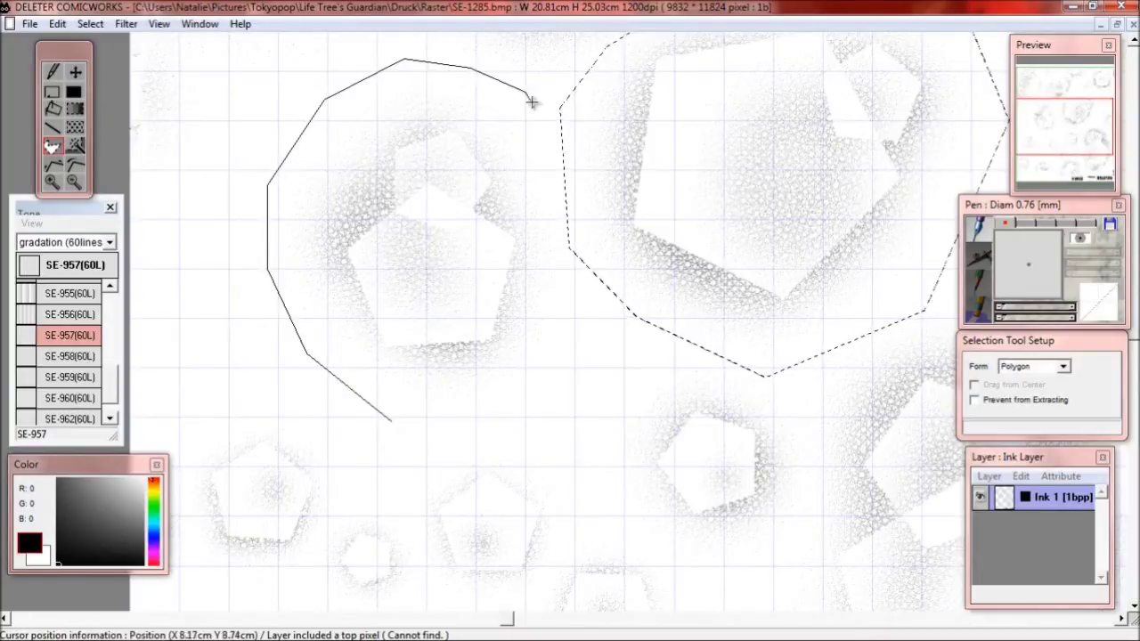
click(525, 92)
click(558, 163)
click(567, 361)
double_click(472, 442)
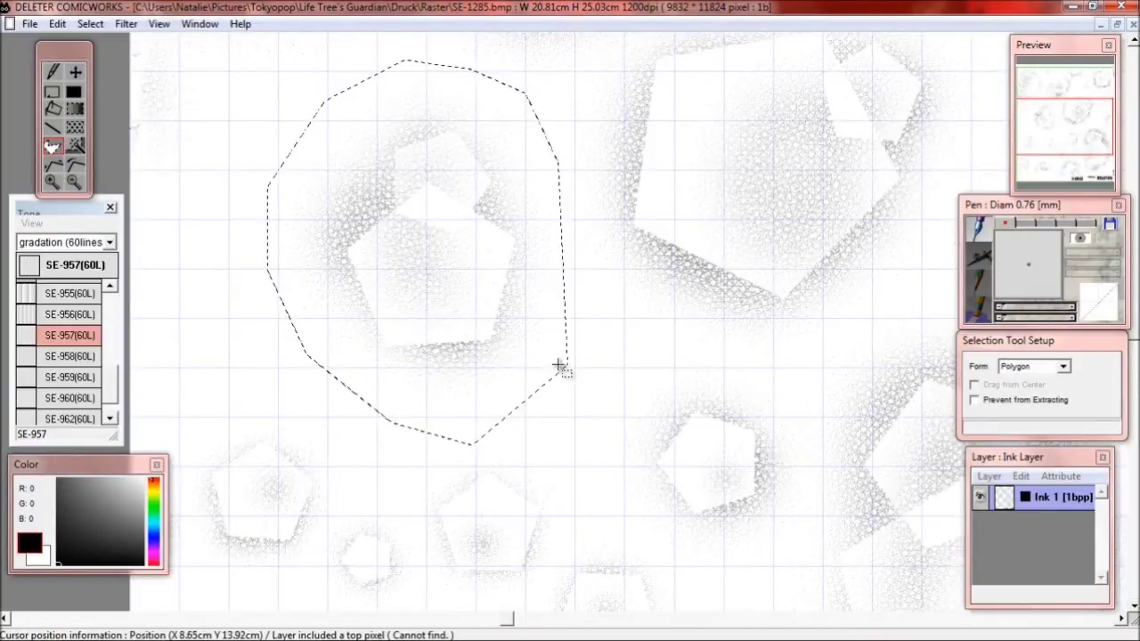
- Paste the copied double-pentagon motif into the illustration and move it to the blank background between the shirt and the mask-holding arm
click(1099, 26)
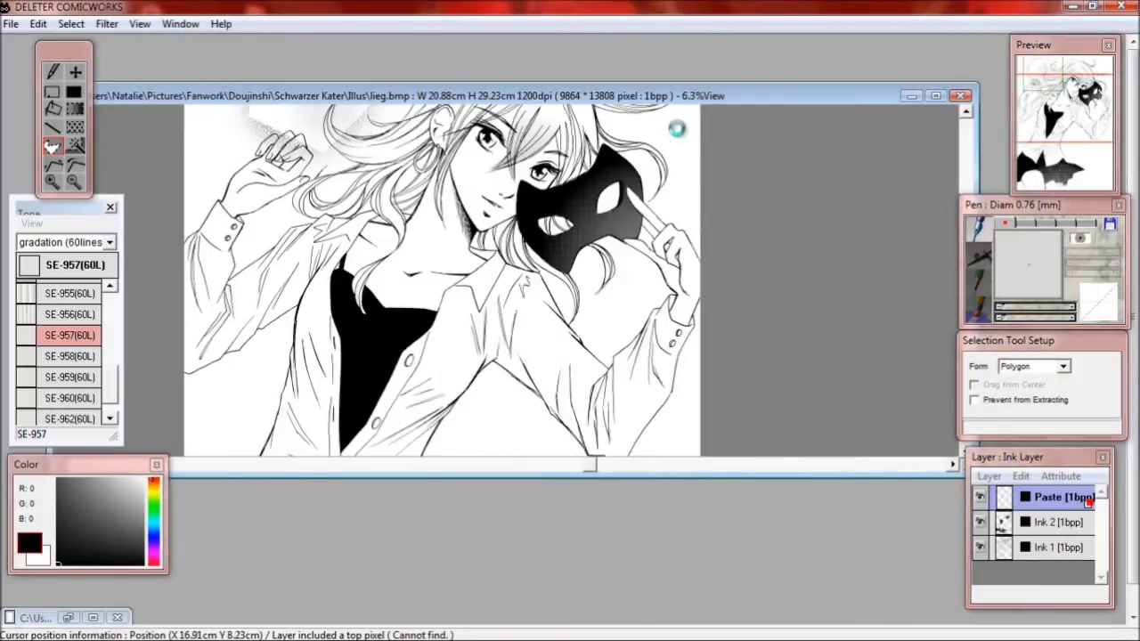
key(ctrl+v)
double_click(675, 100)
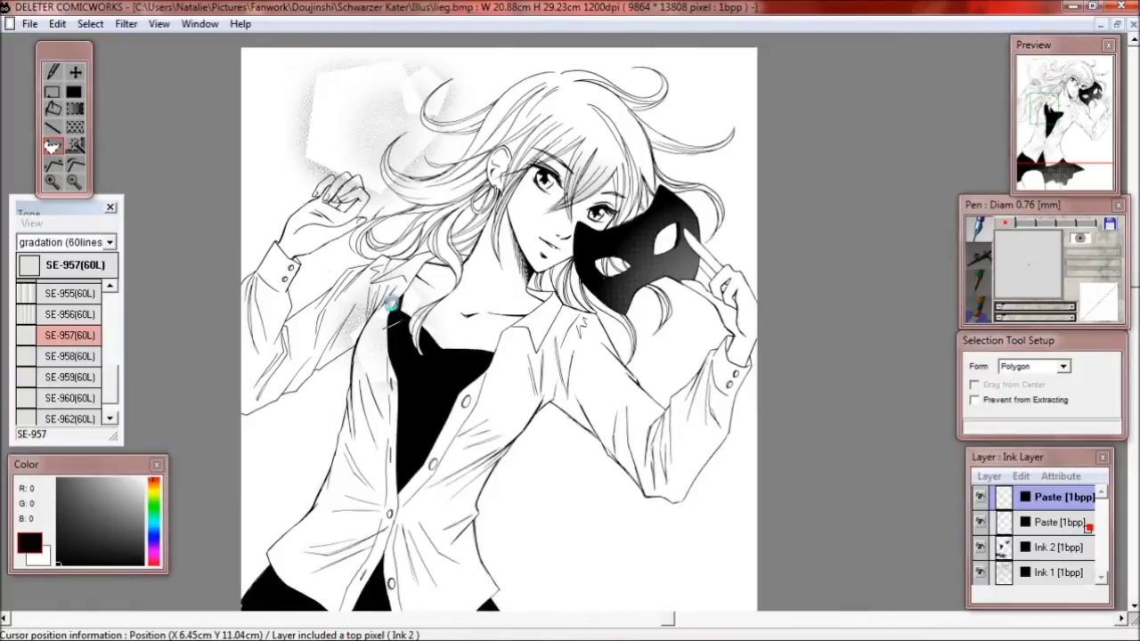
click(76, 73)
drag(627, 541, 580, 506)
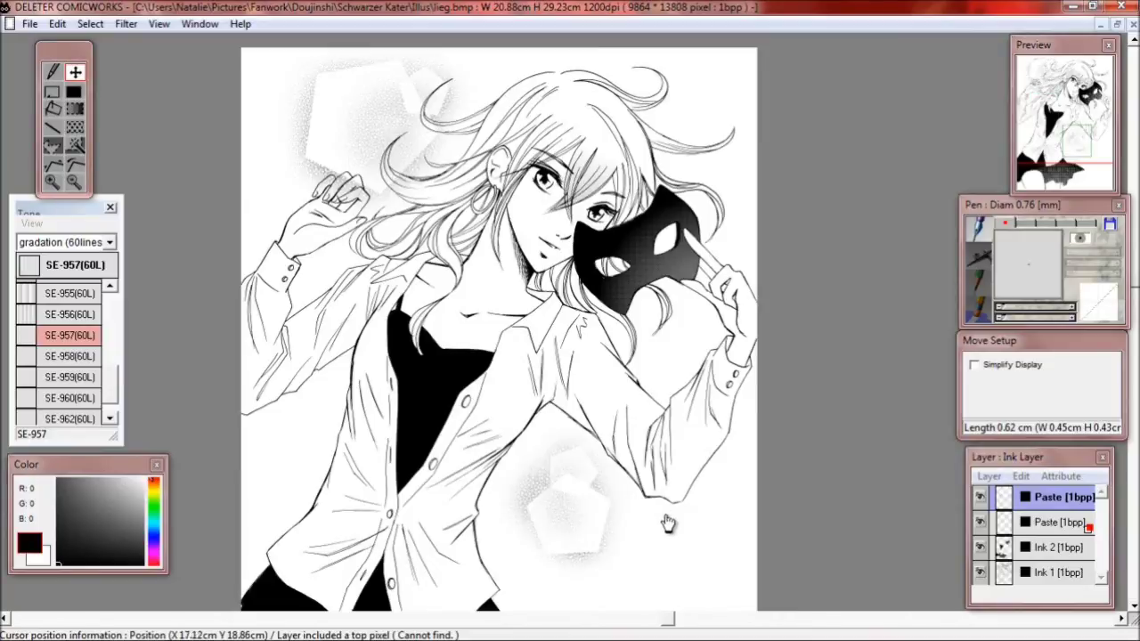
mouse_move(667, 524)
mouse_down()
mouse_move(673, 329)
mouse_move(631, 473)
mouse_move(723, 456)
mouse_move(726, 466)
mouse_move(748, 443)
mouse_move(736, 401)
mouse_move(723, 453)
mouse_move(682, 517)
mouse_up()
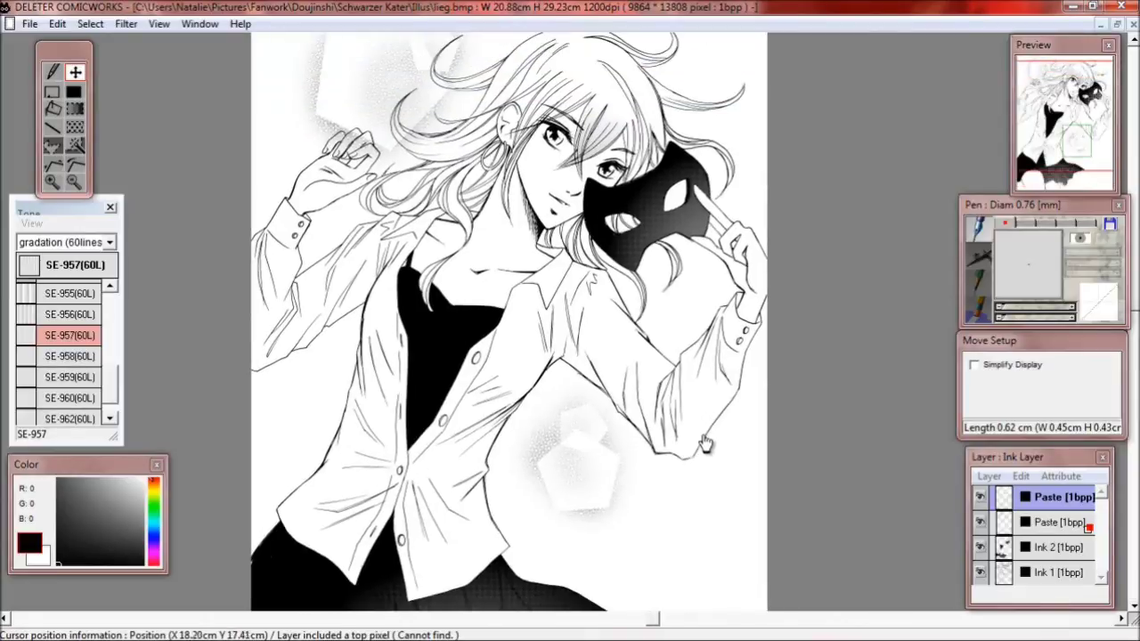